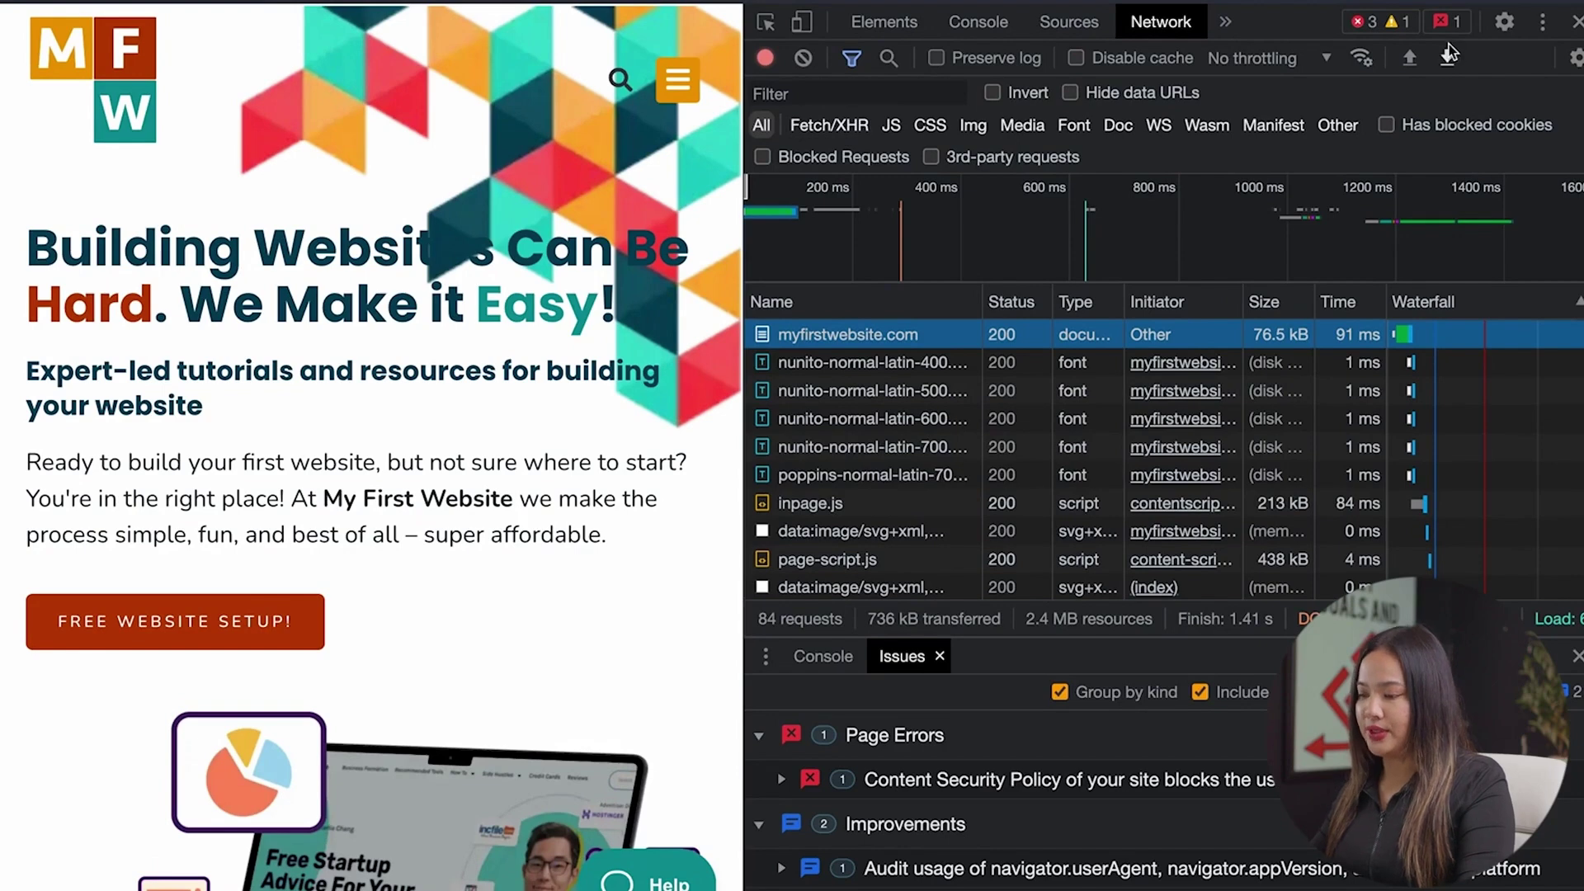
Review the core version, plugin and theme update status on the WordPress dashboard's Updates page
click(1097, 55)
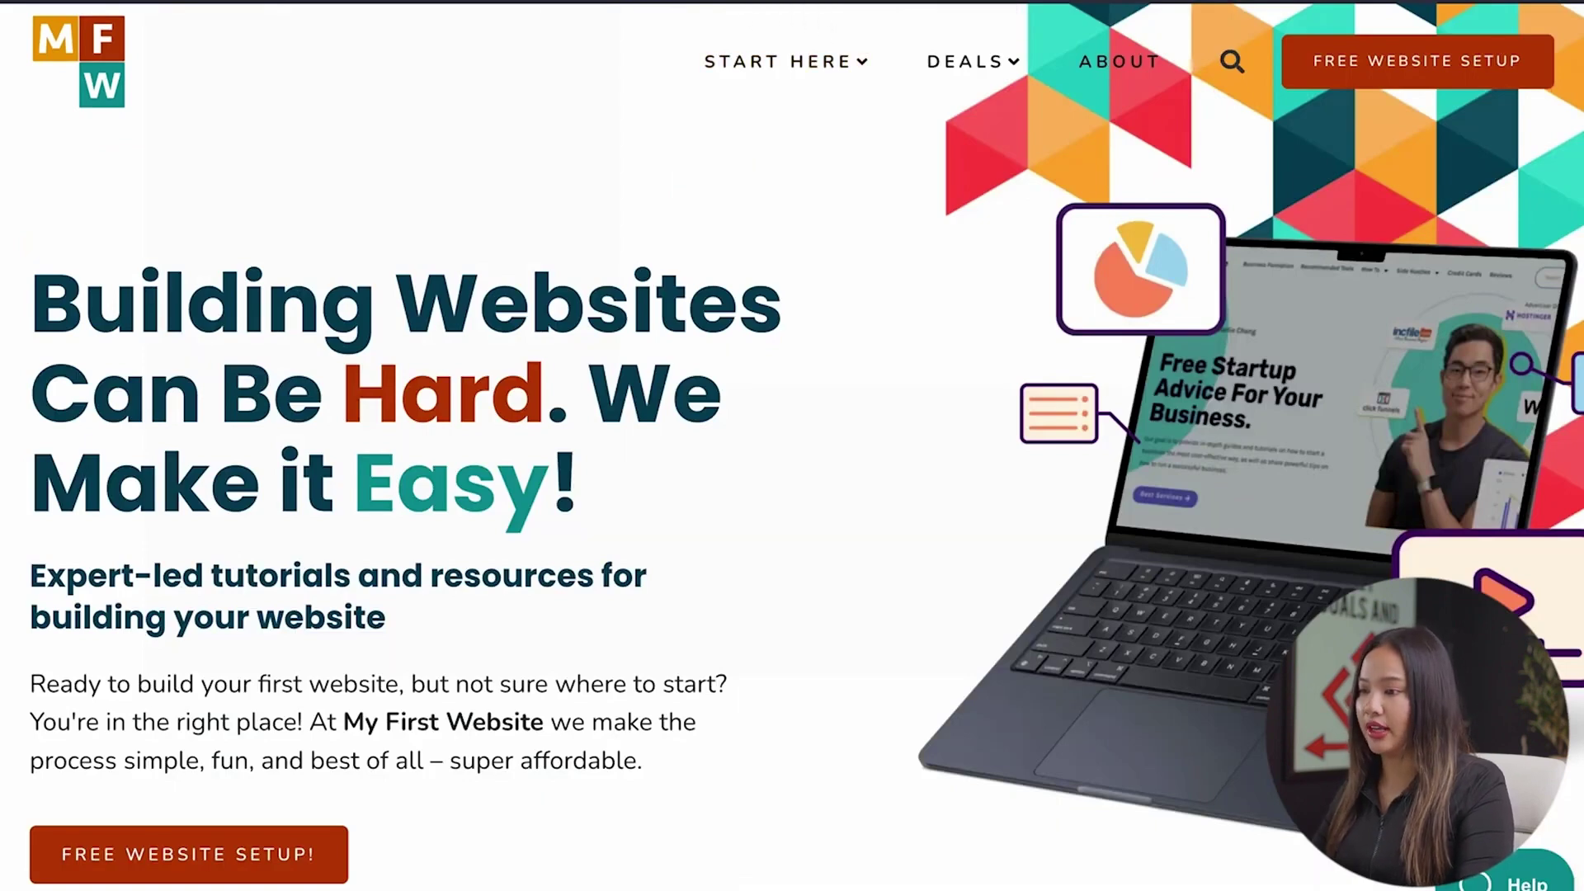
click(302, 1)
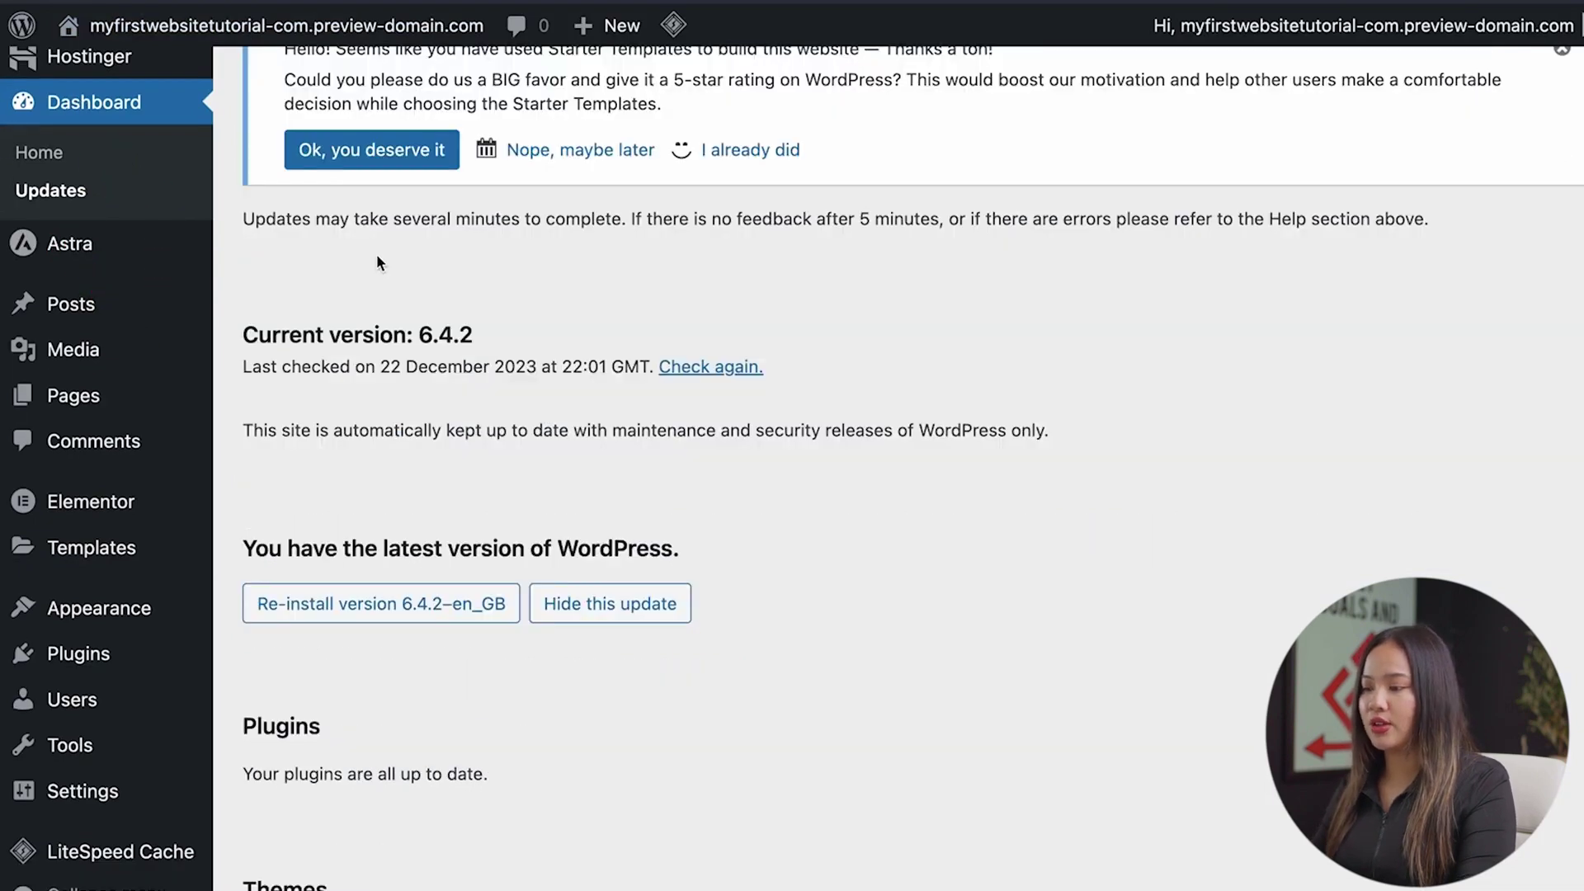
scroll(452, 291, down, 1)
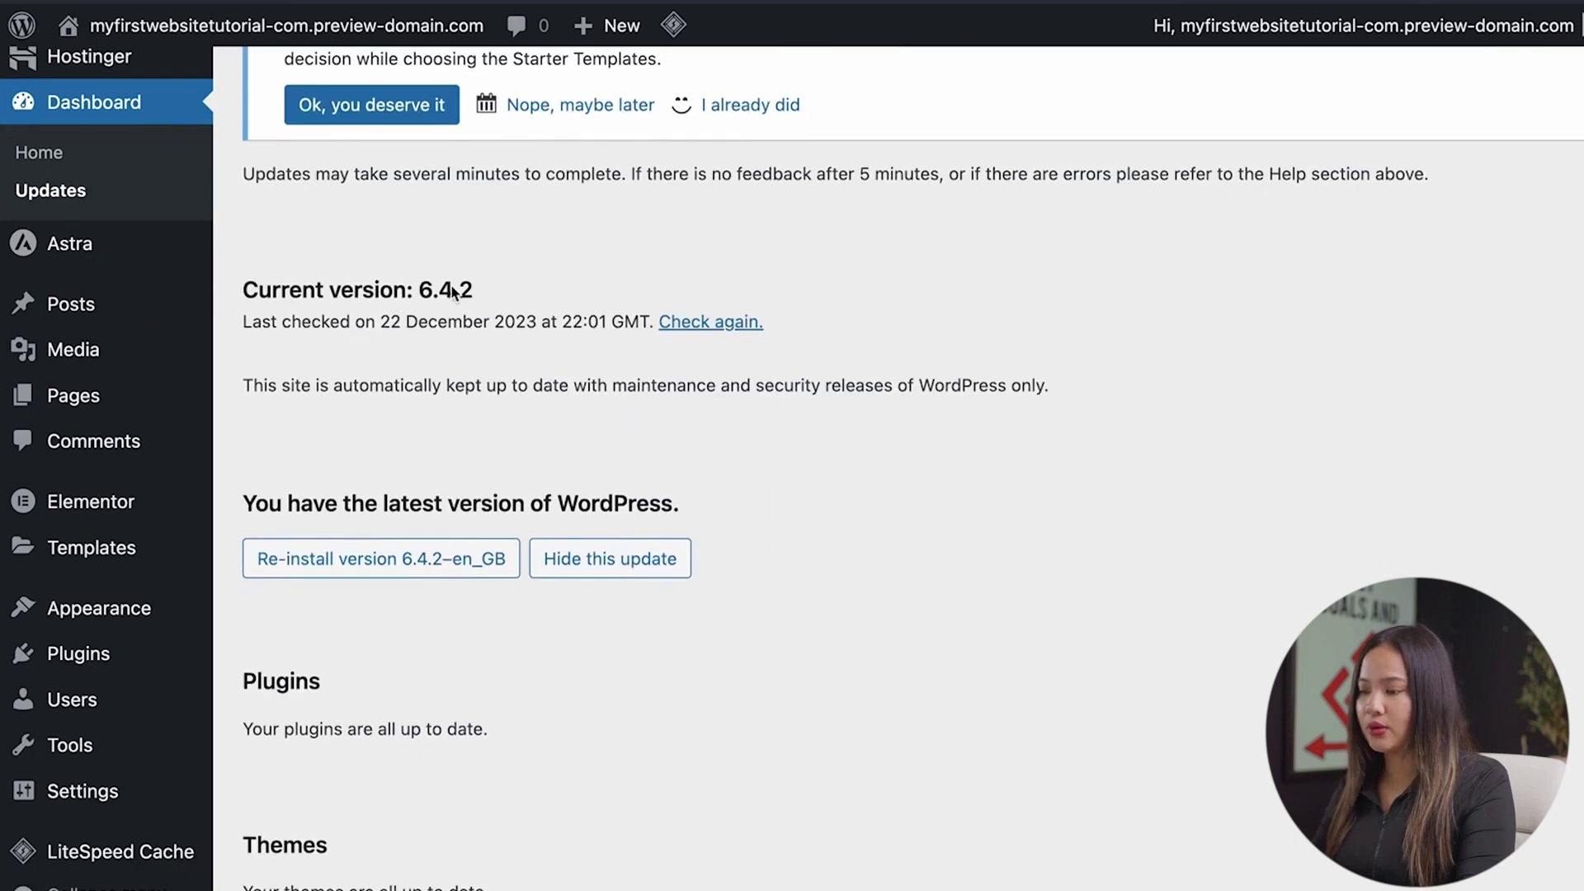
scroll(456, 289, down, 1)
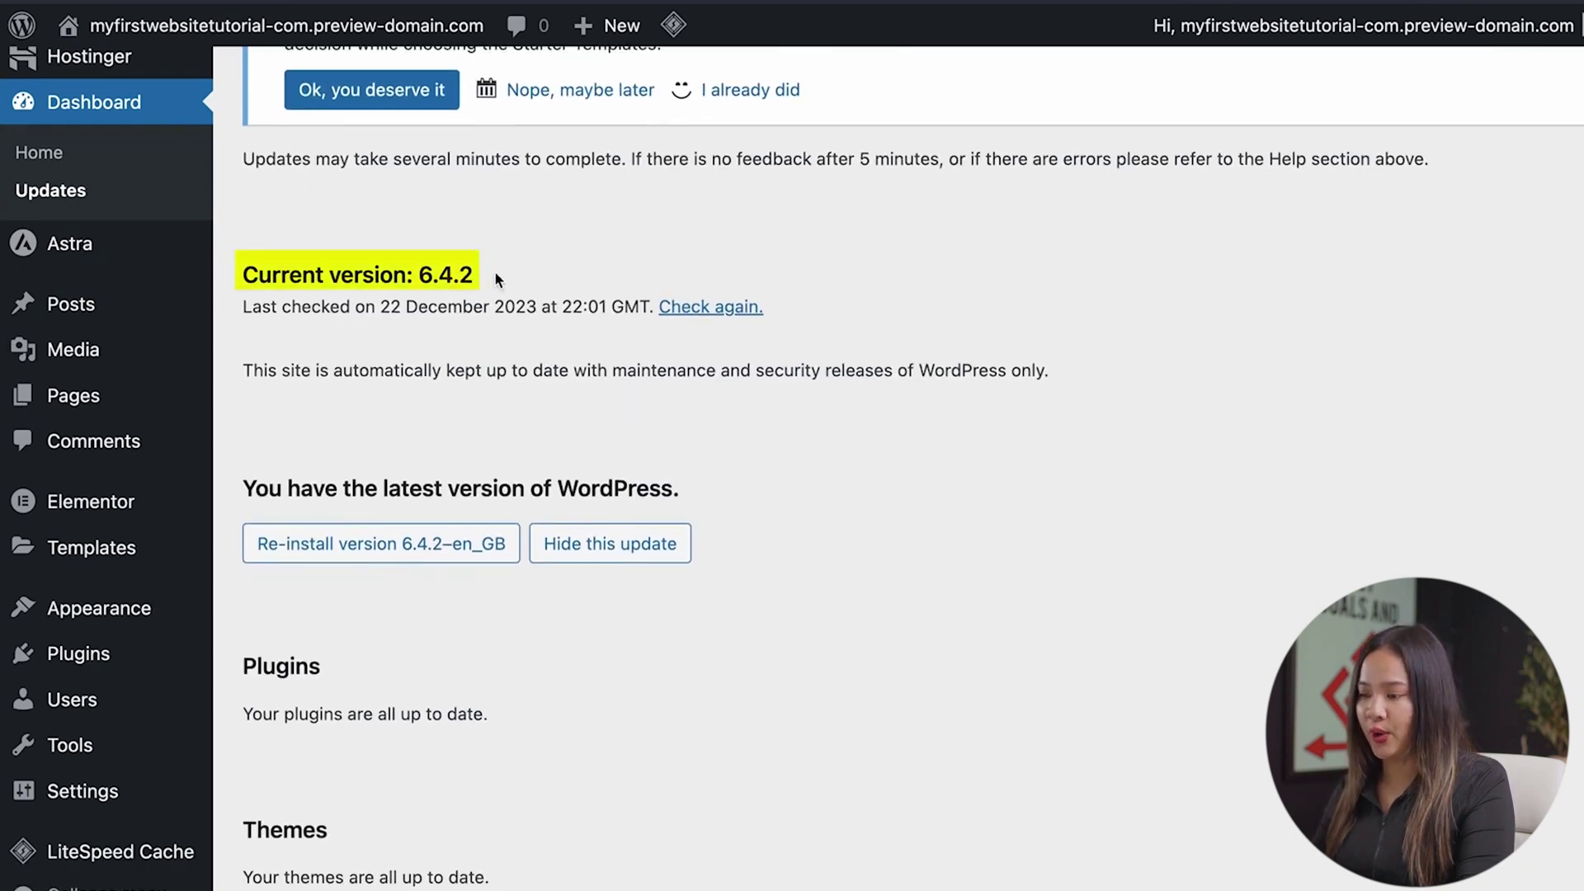
scroll(493, 272, down, 3)
drag(673, 340, 229, 347)
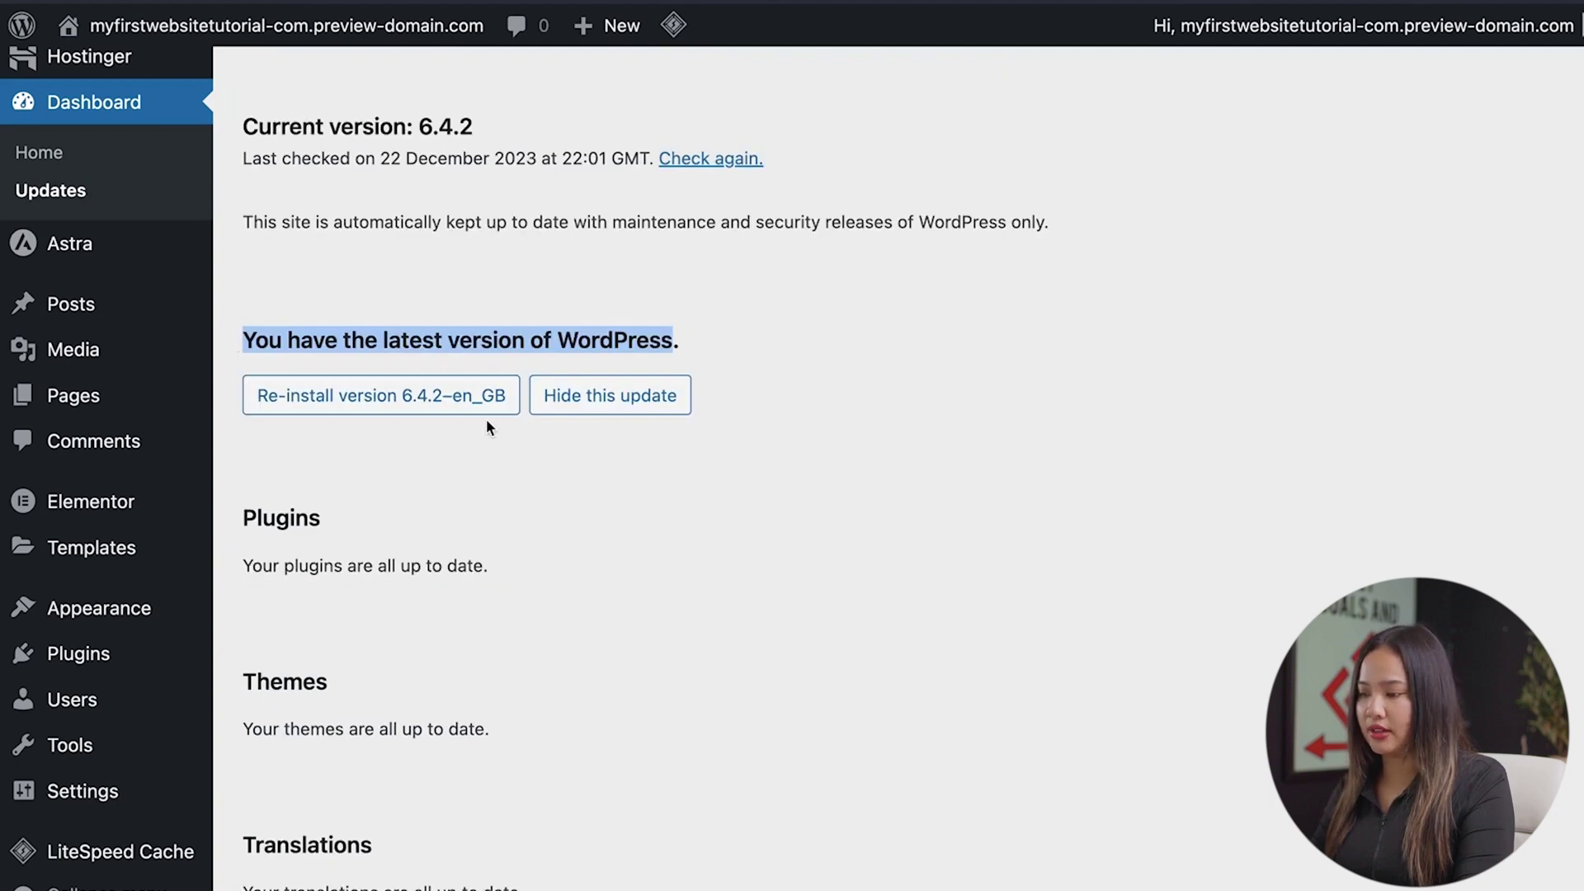
scroll(488, 423, down, 1)
drag(505, 490, 241, 438)
drag(509, 659, 230, 604)
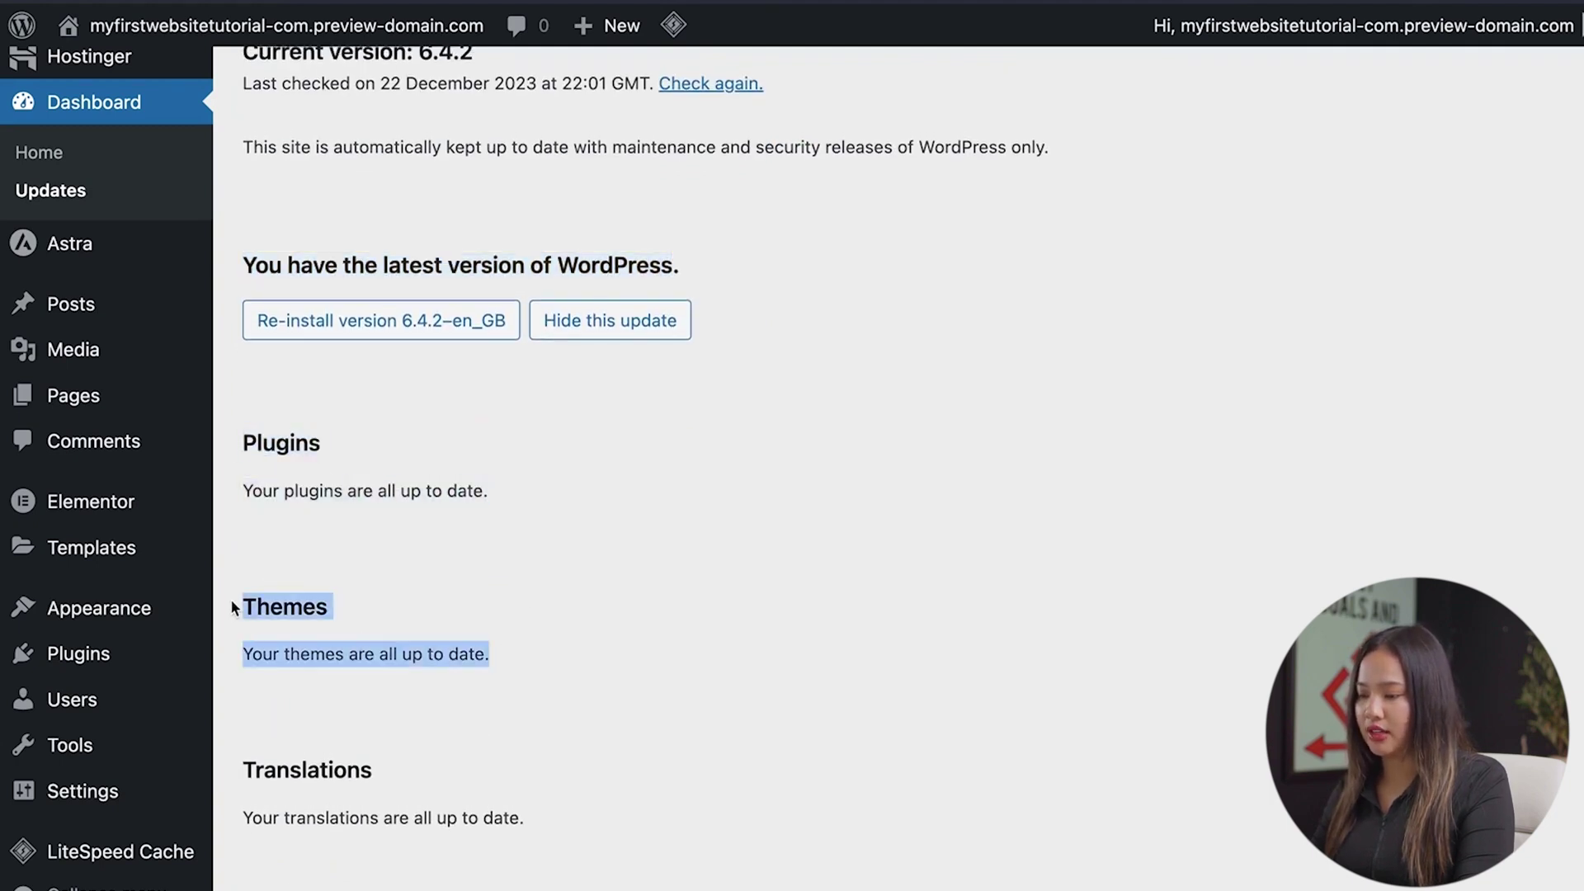
click(99, 666)
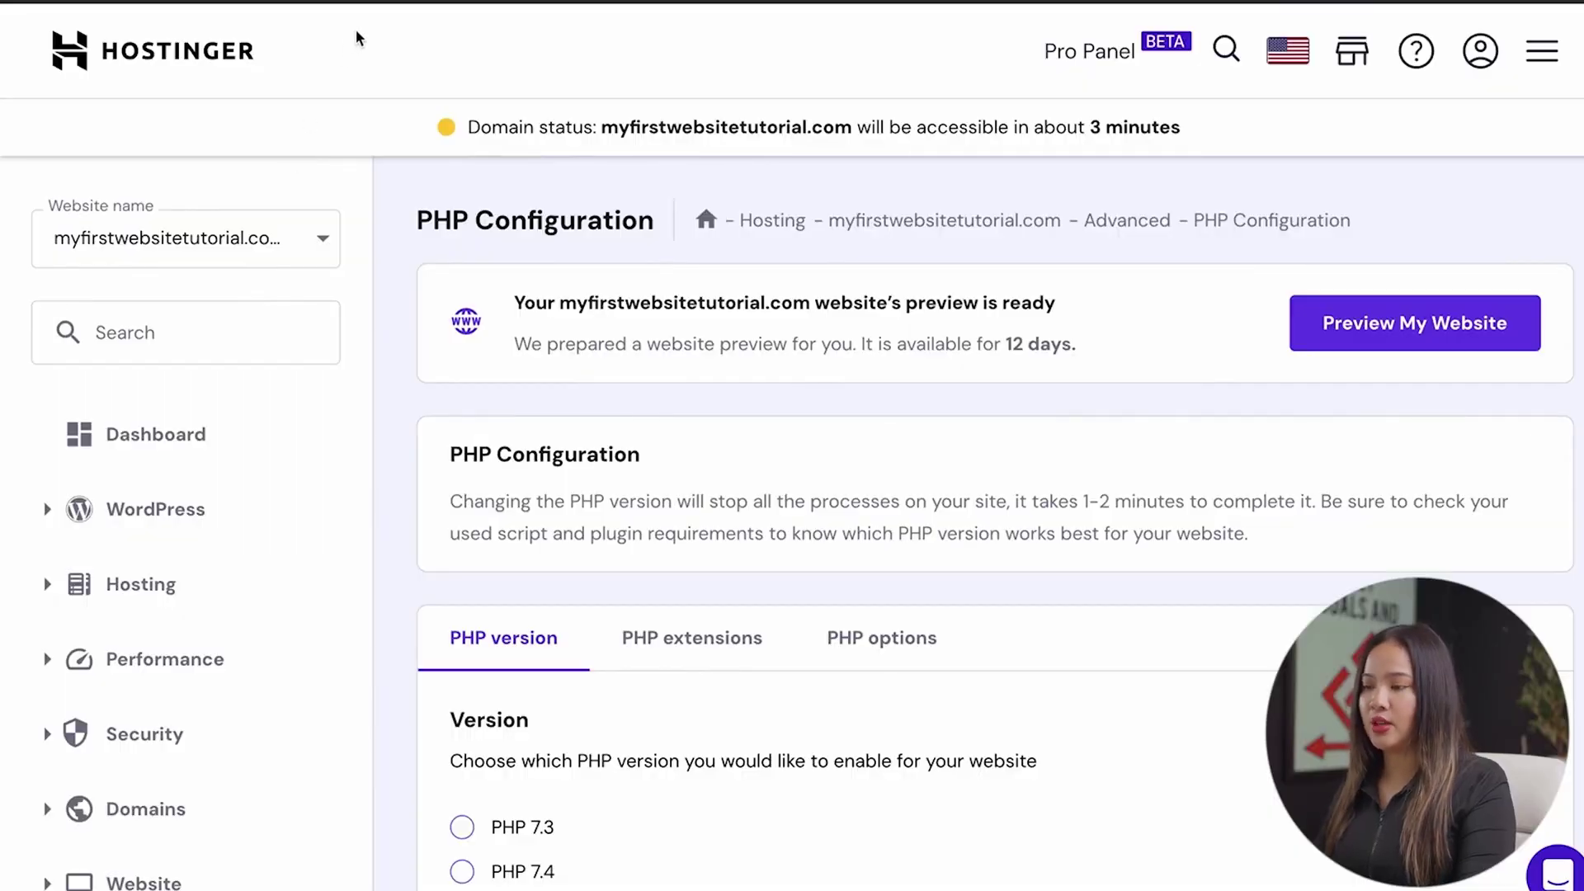
Select PHP 8.2 as the website's PHP version in Hostinger's PHP Configuration
scroll(311, 143, down, 1)
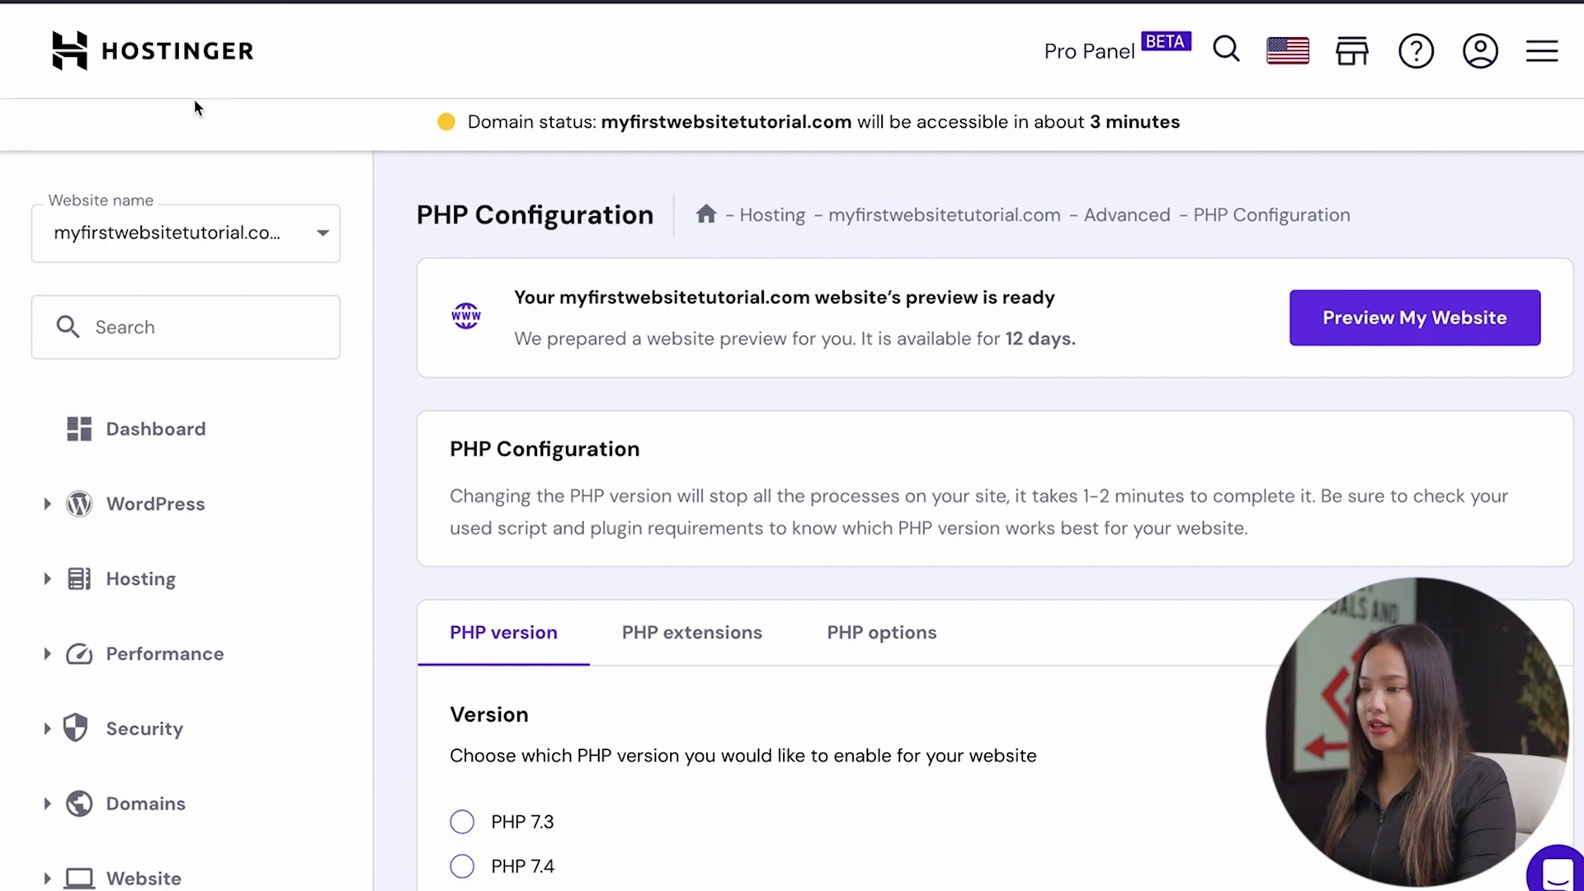
scroll(195, 106, down, 5)
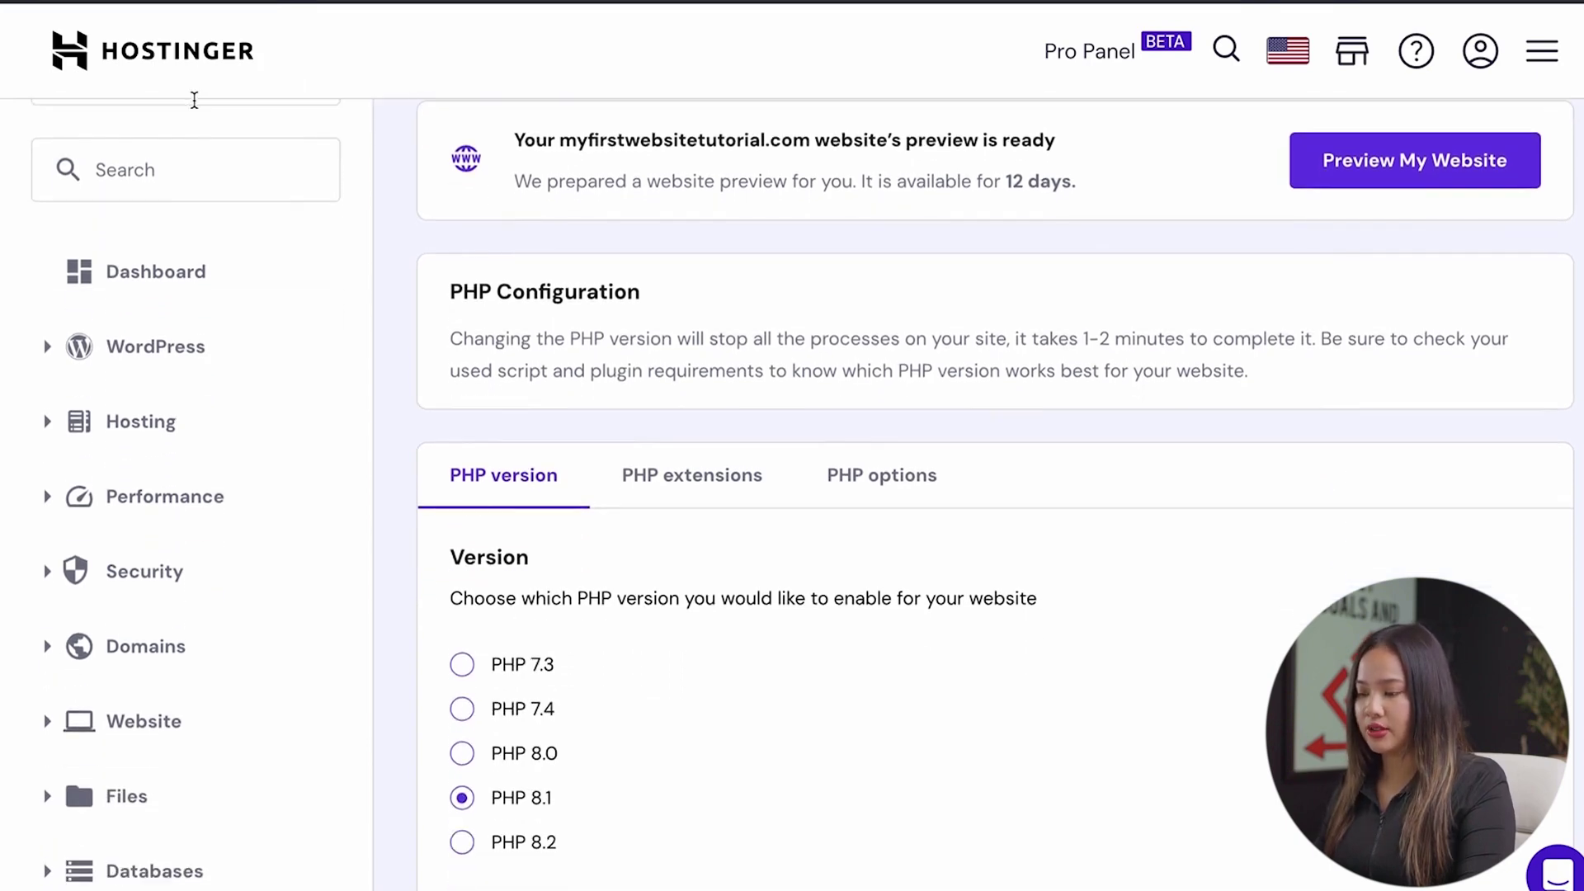
scroll(195, 106, down, 4)
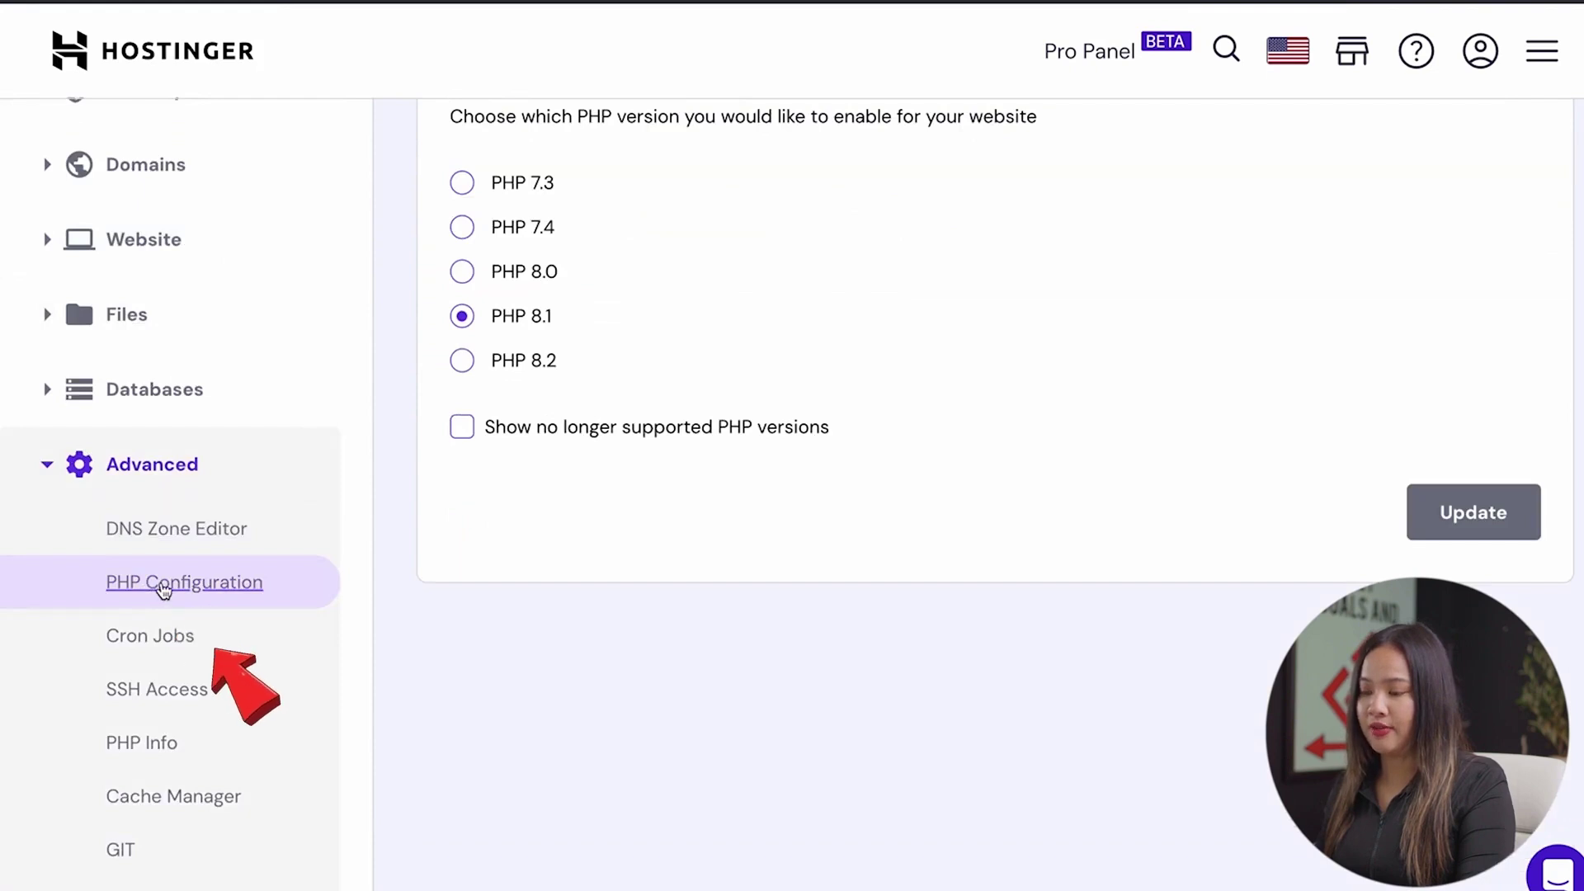
scroll(482, 495, up, 3)
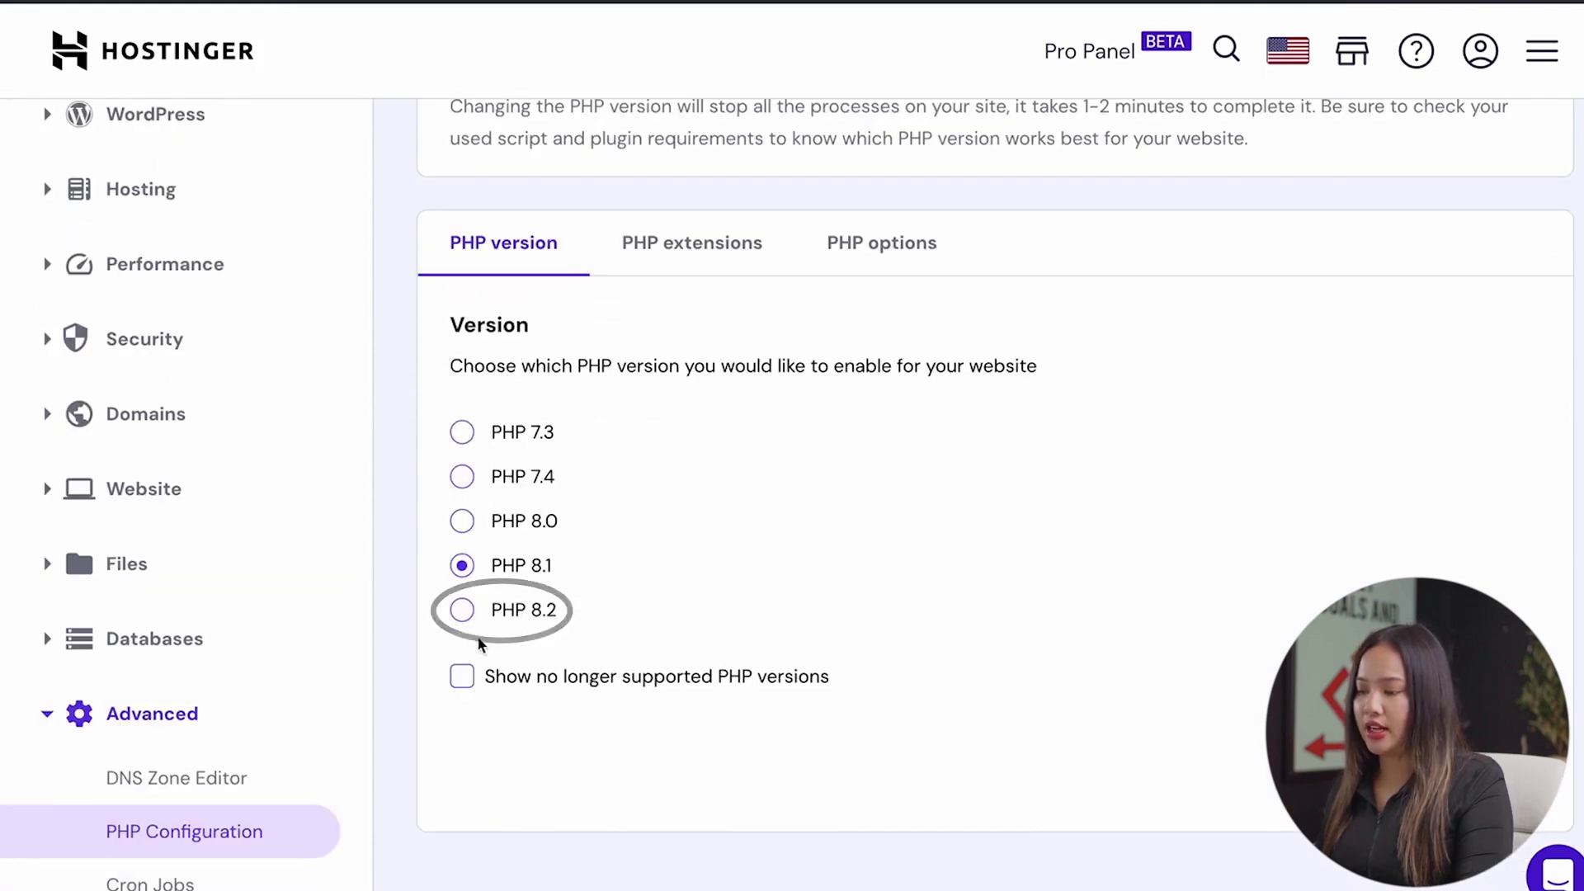
click(460, 611)
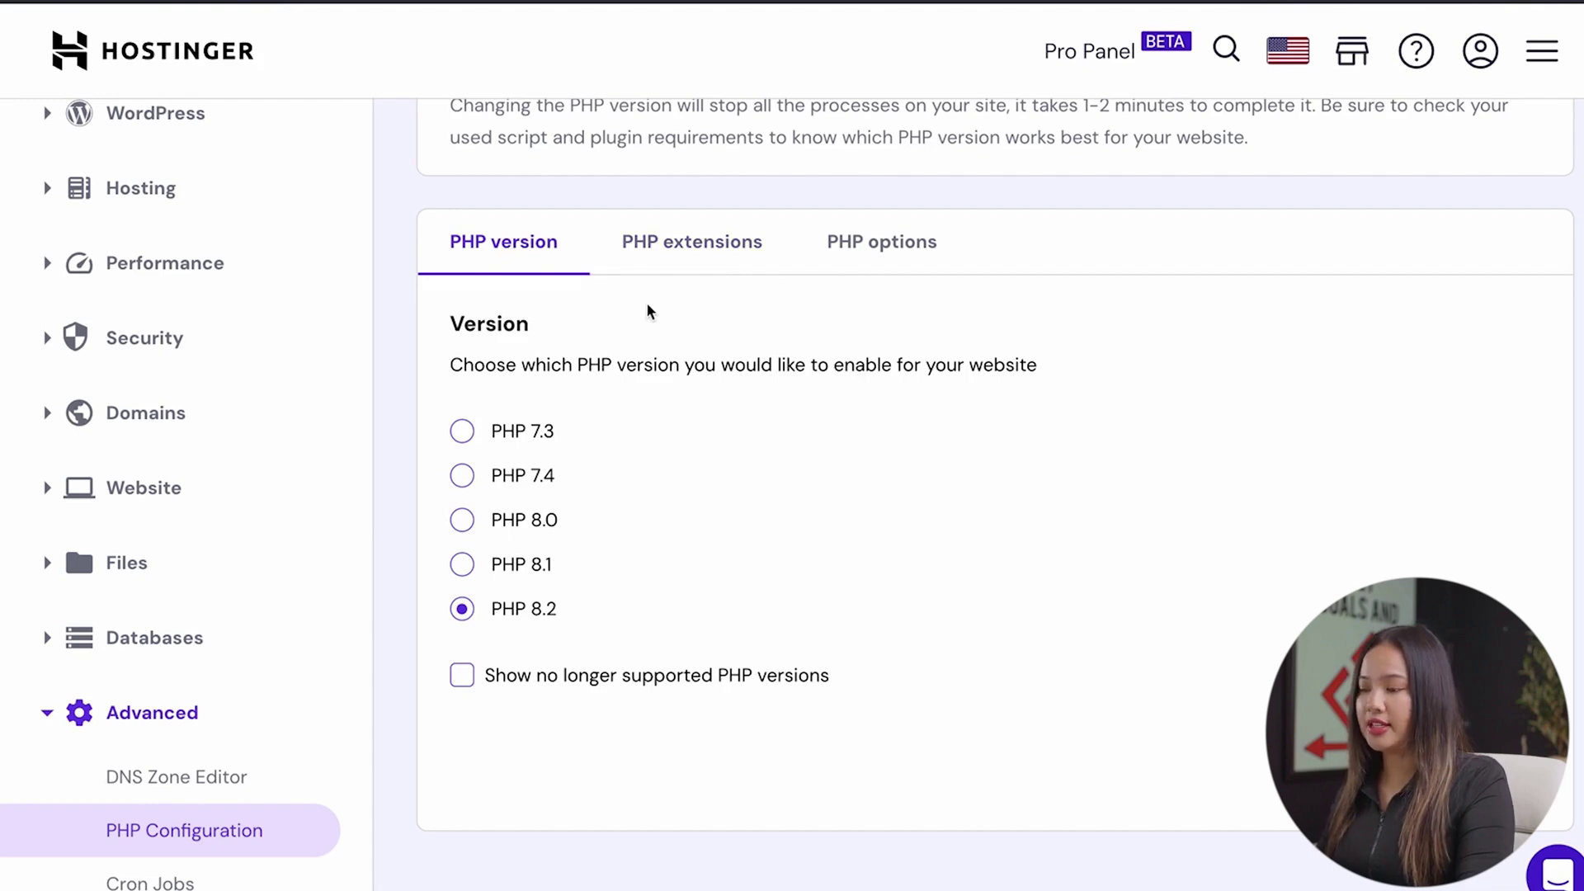
scroll(647, 311, up, 5)
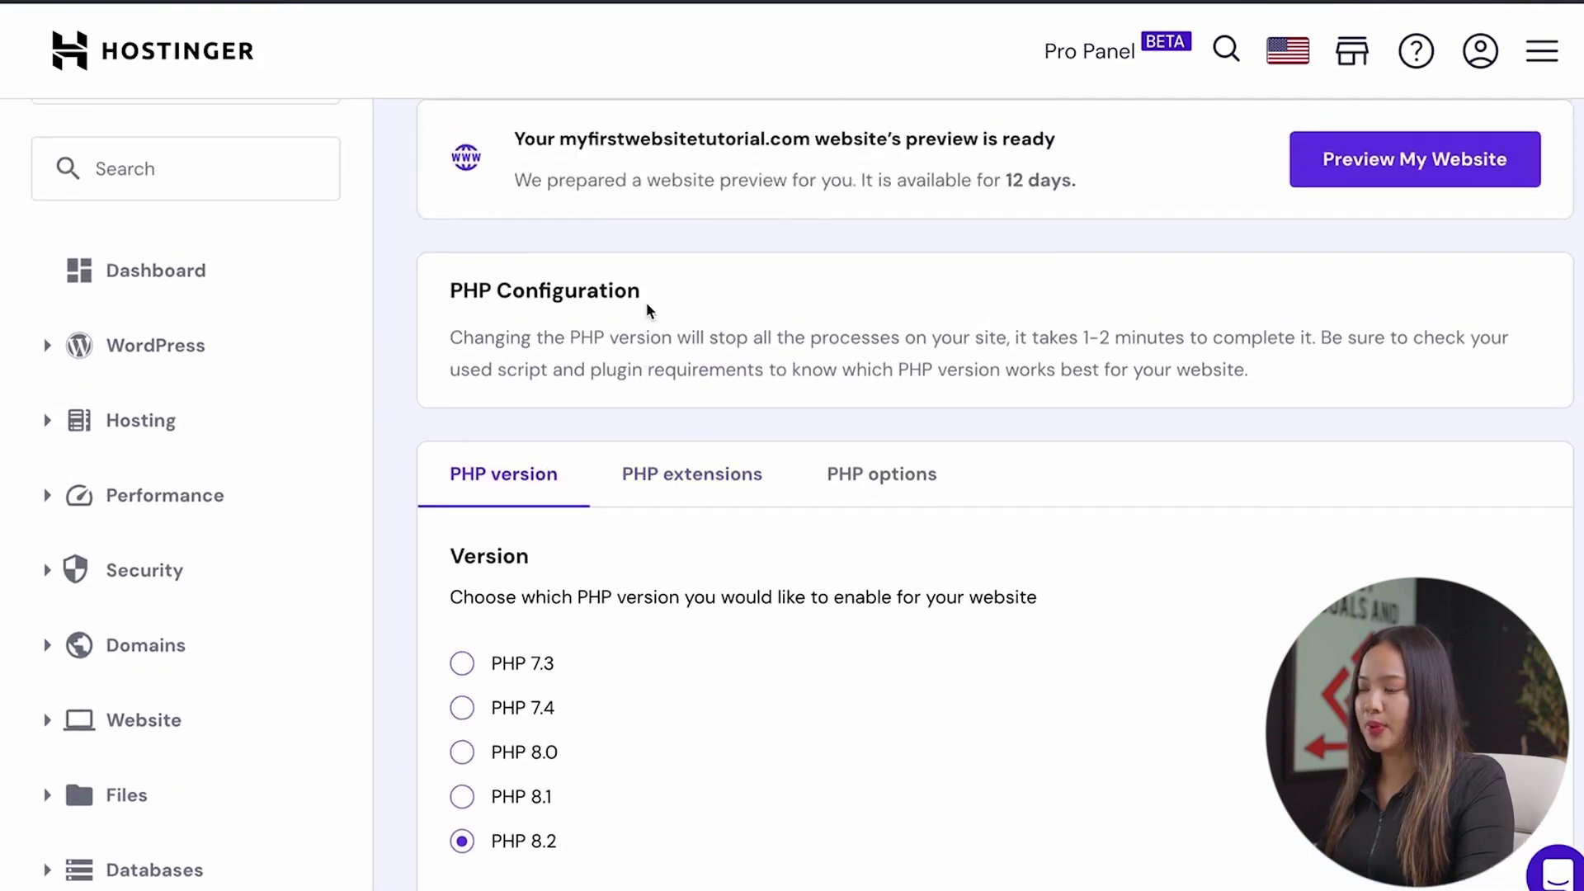
scroll(648, 310, down, 1)
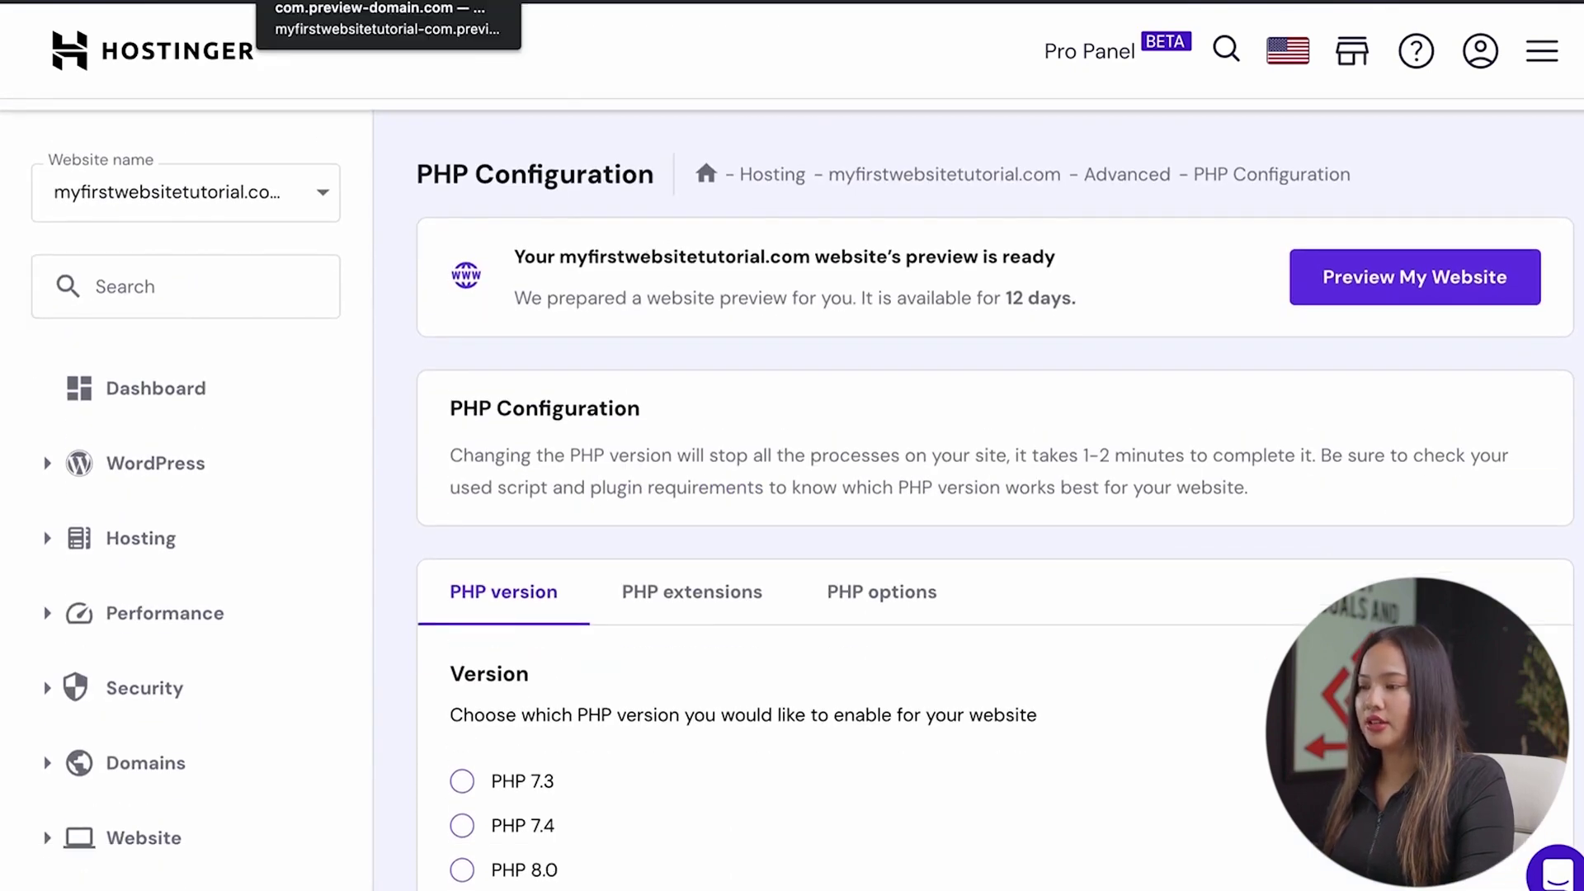
Switch to the WordPress dashboard and search the new plugins for "cache"
click(347, 1)
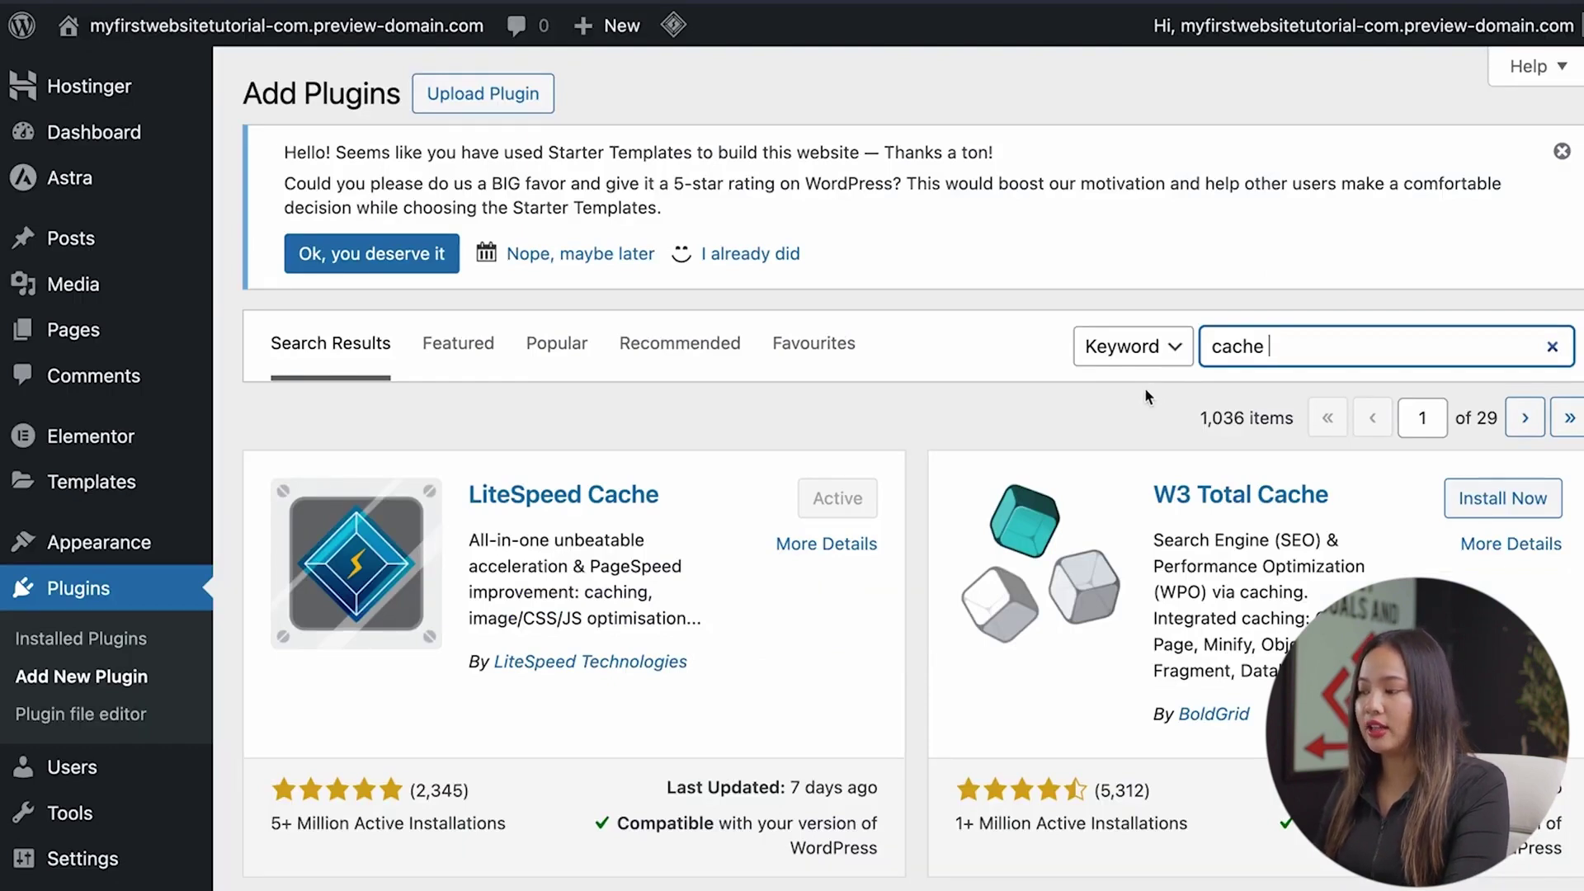
click(118, 588)
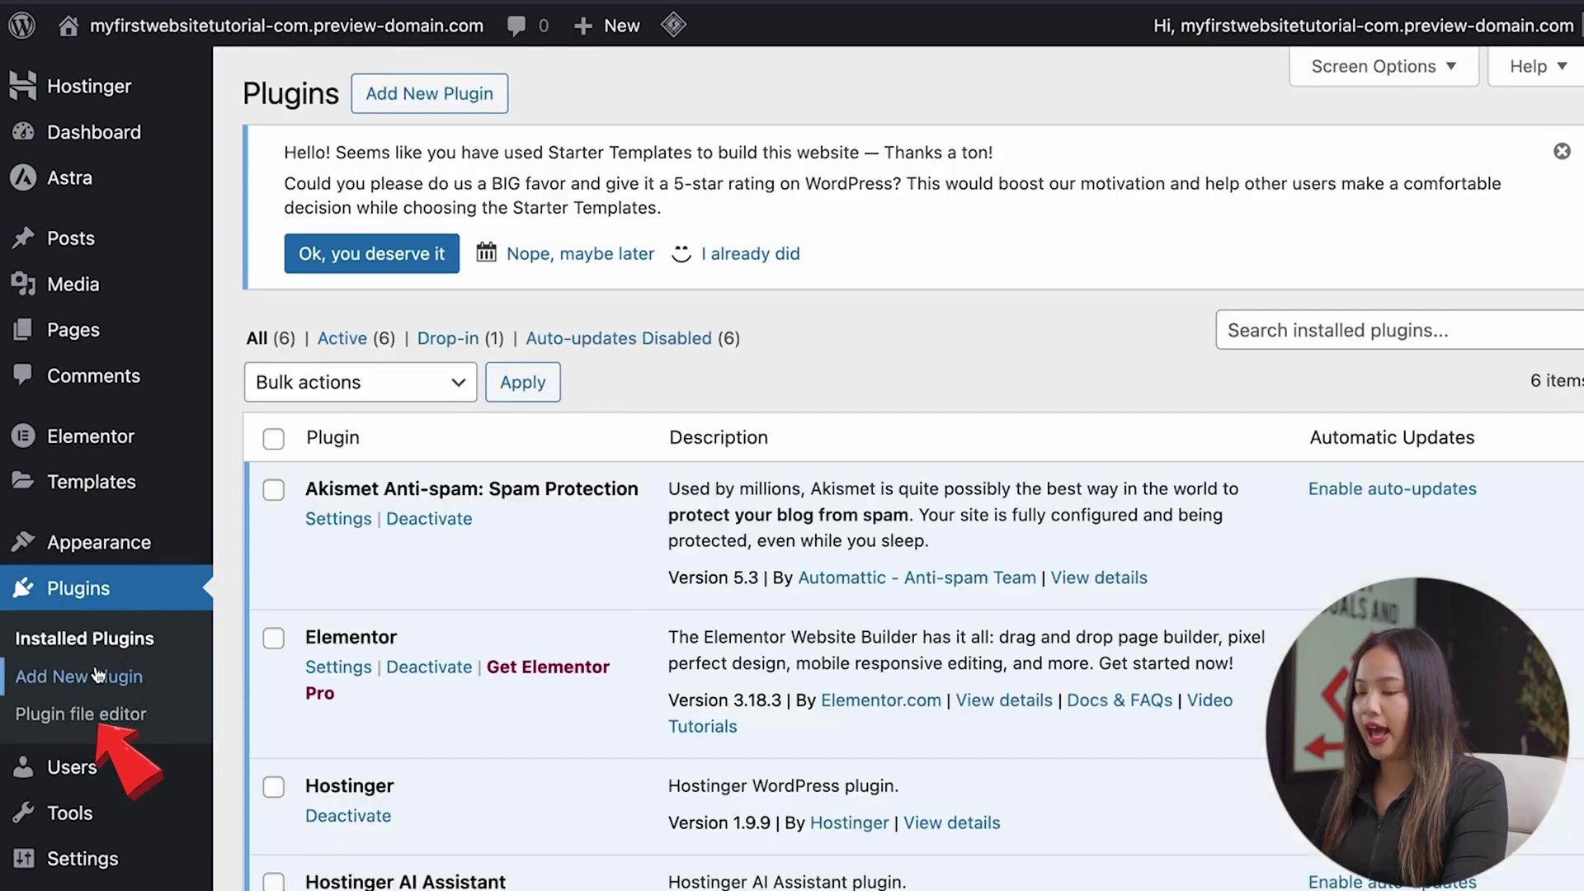
click(117, 674)
click(1291, 346)
text(cache)
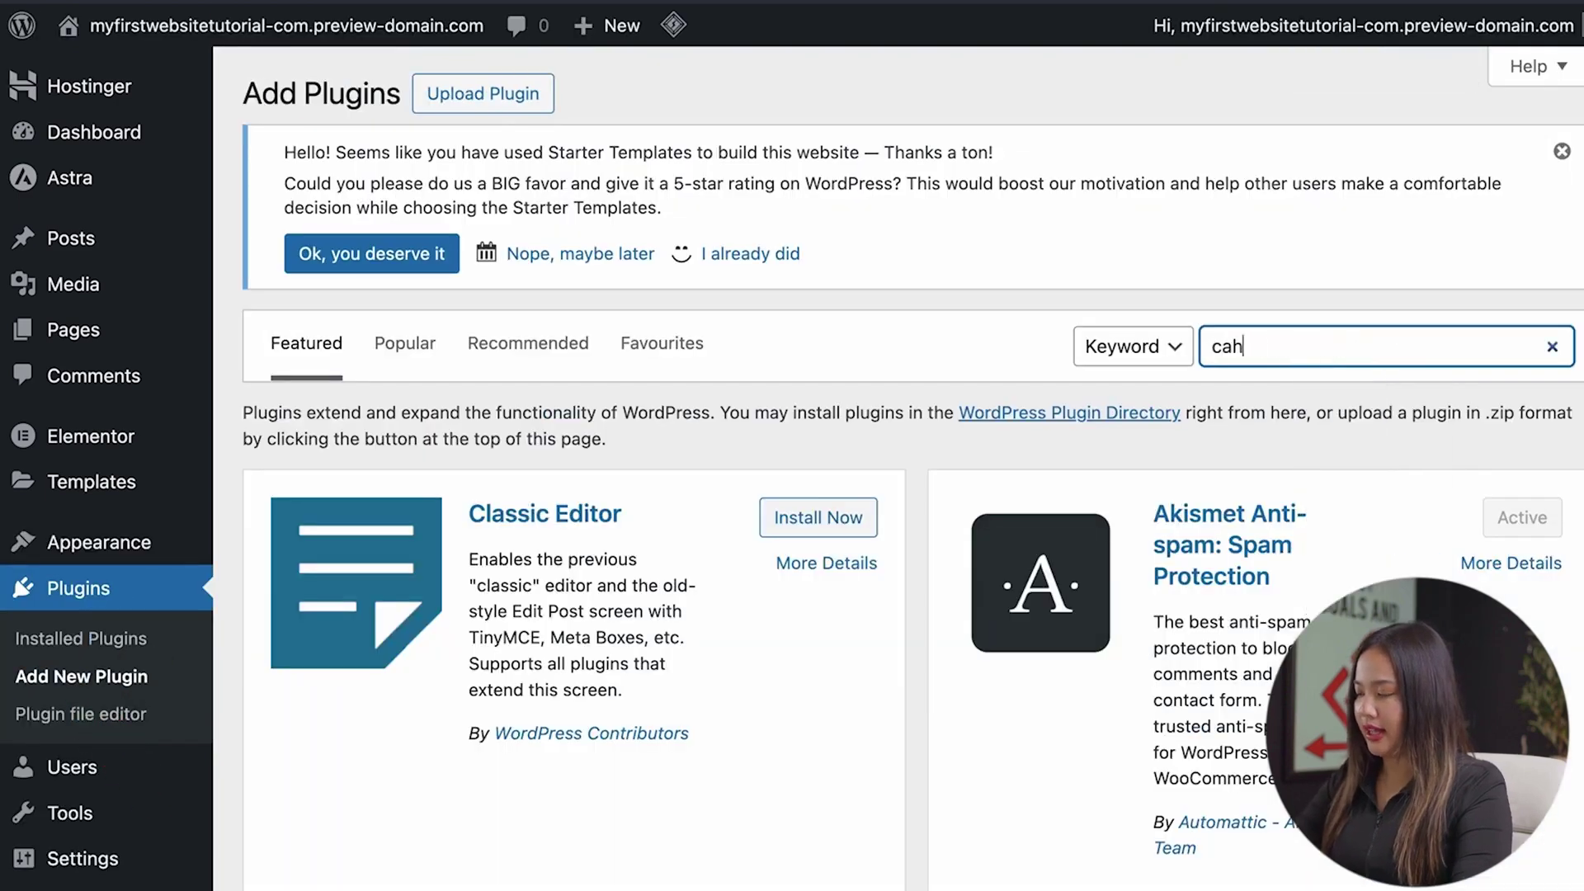
Read the LiteSpeed Cache plugin's detailed description and look through the other caching plugins in the search results
scroll(825, 383, down, 2)
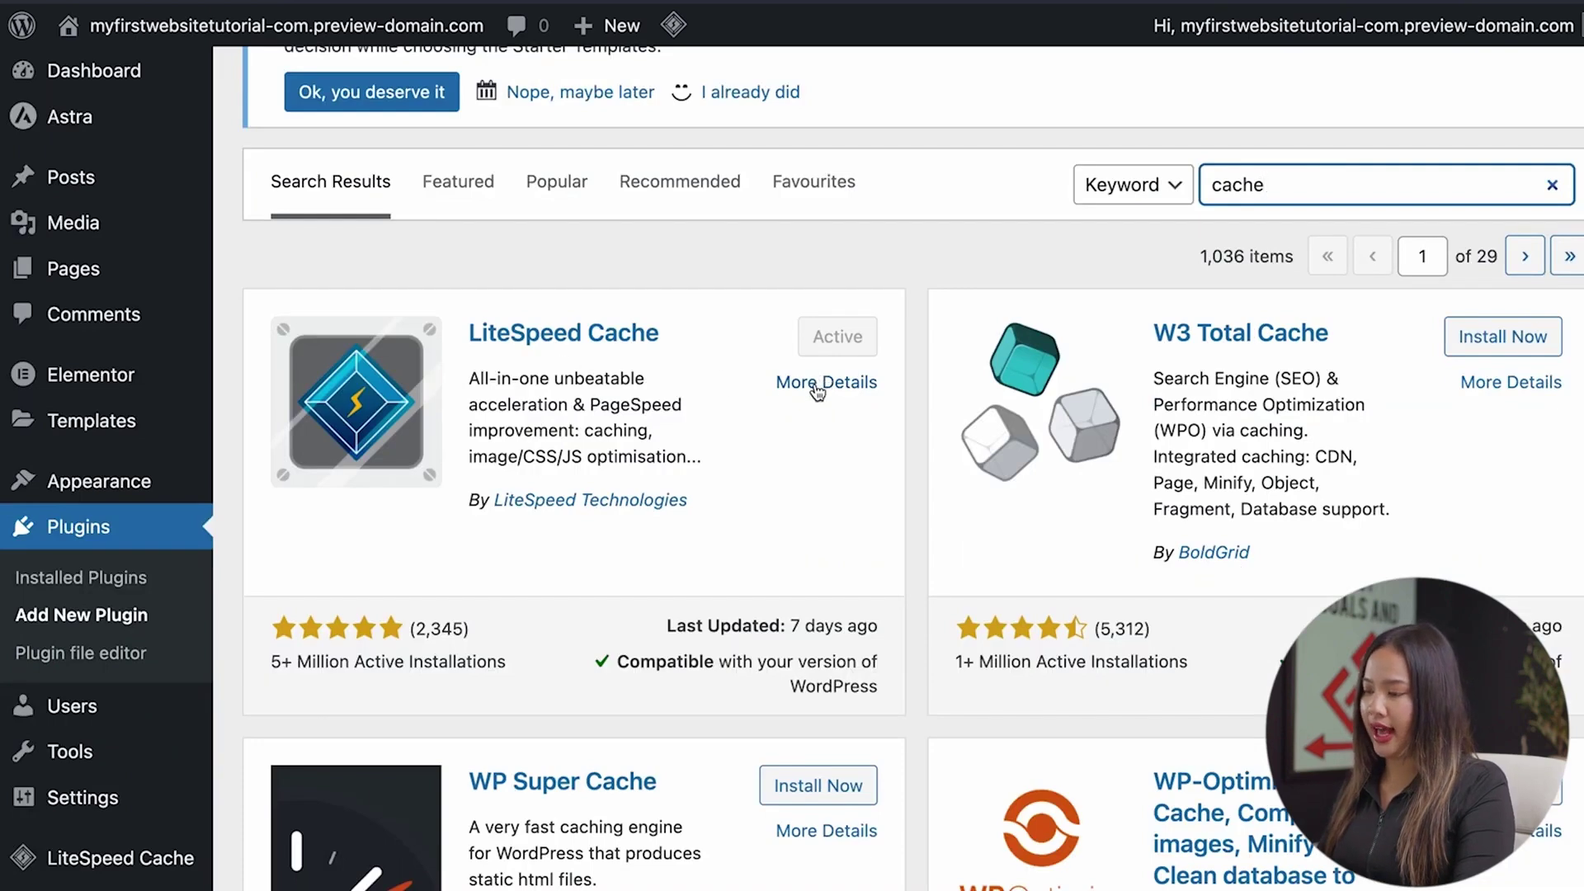
click(815, 387)
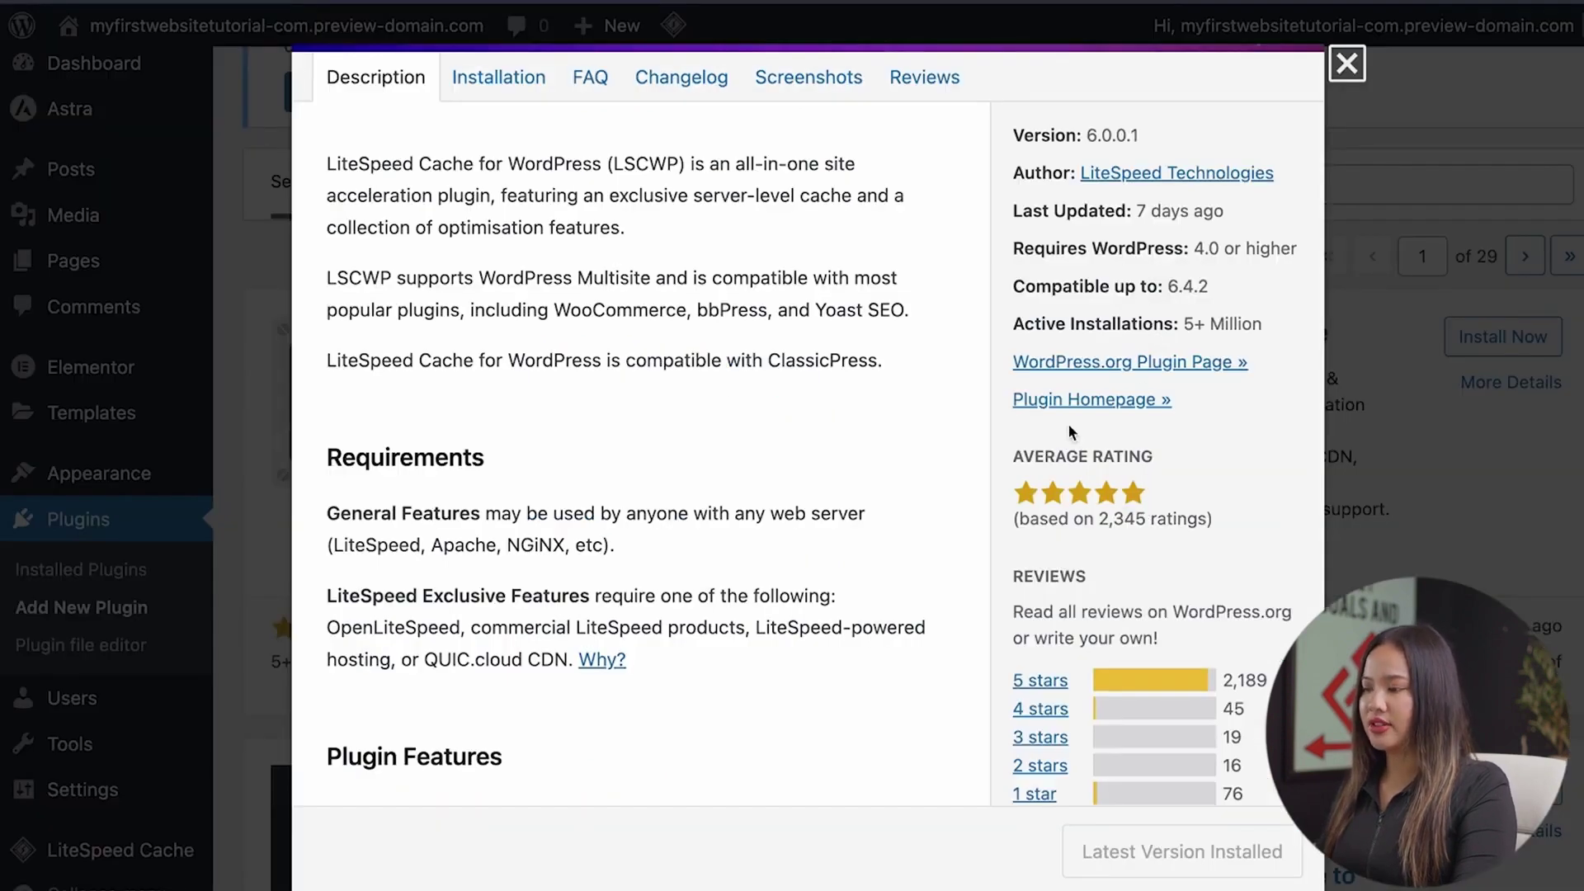
drag(733, 166, 683, 222)
mouse_move(838, 213)
mouse_down()
mouse_move(873, 207)
mouse_move(824, 229)
mouse_up()
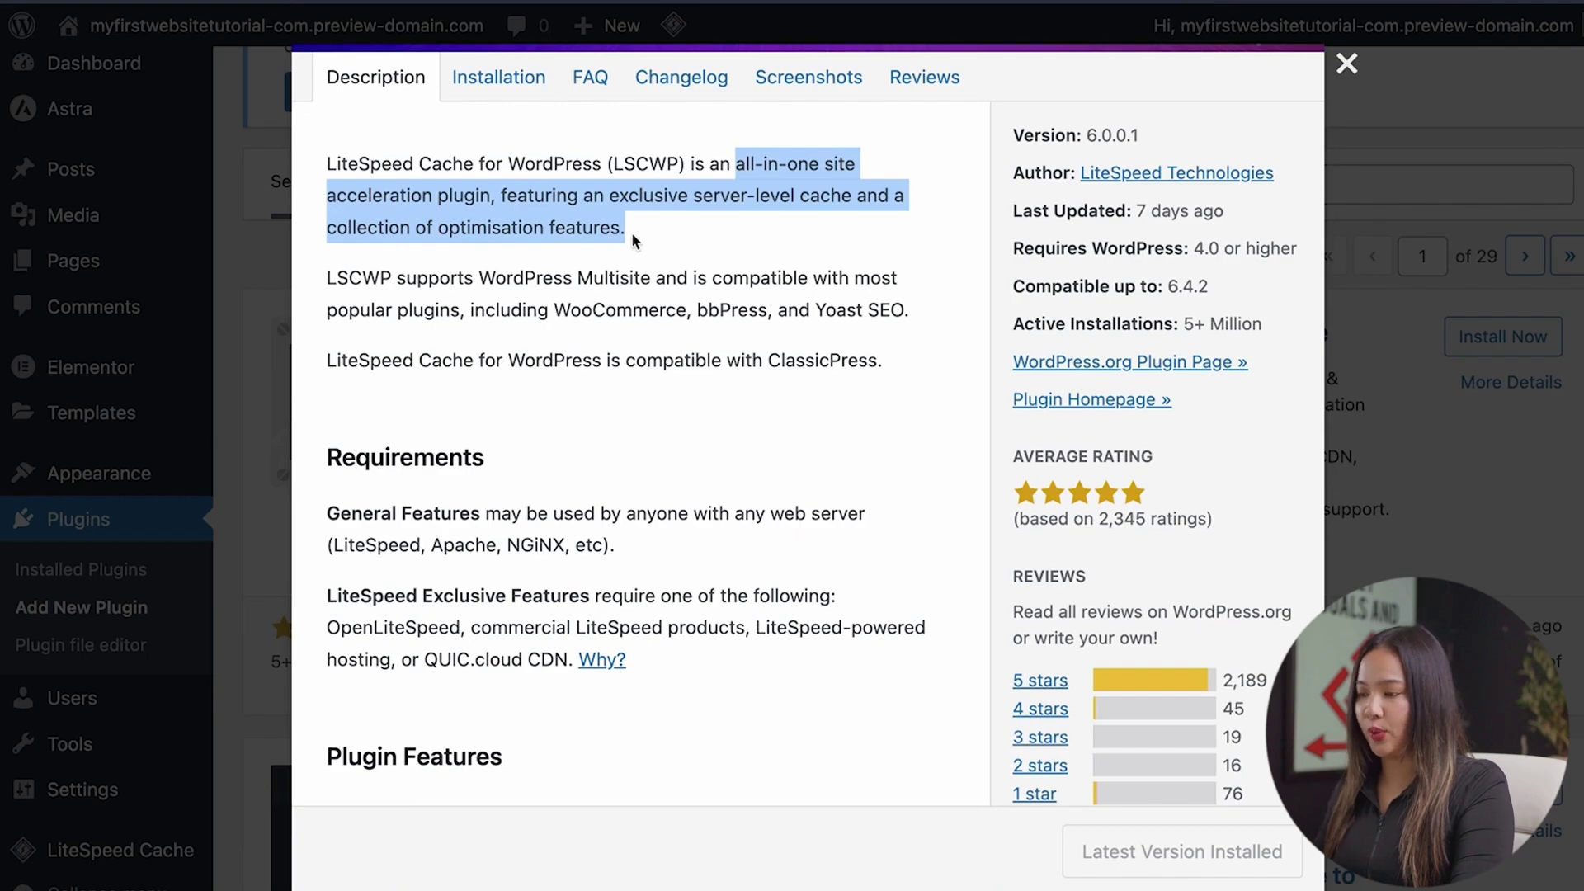
key(Escape)
scroll(1209, 348, down, 3)
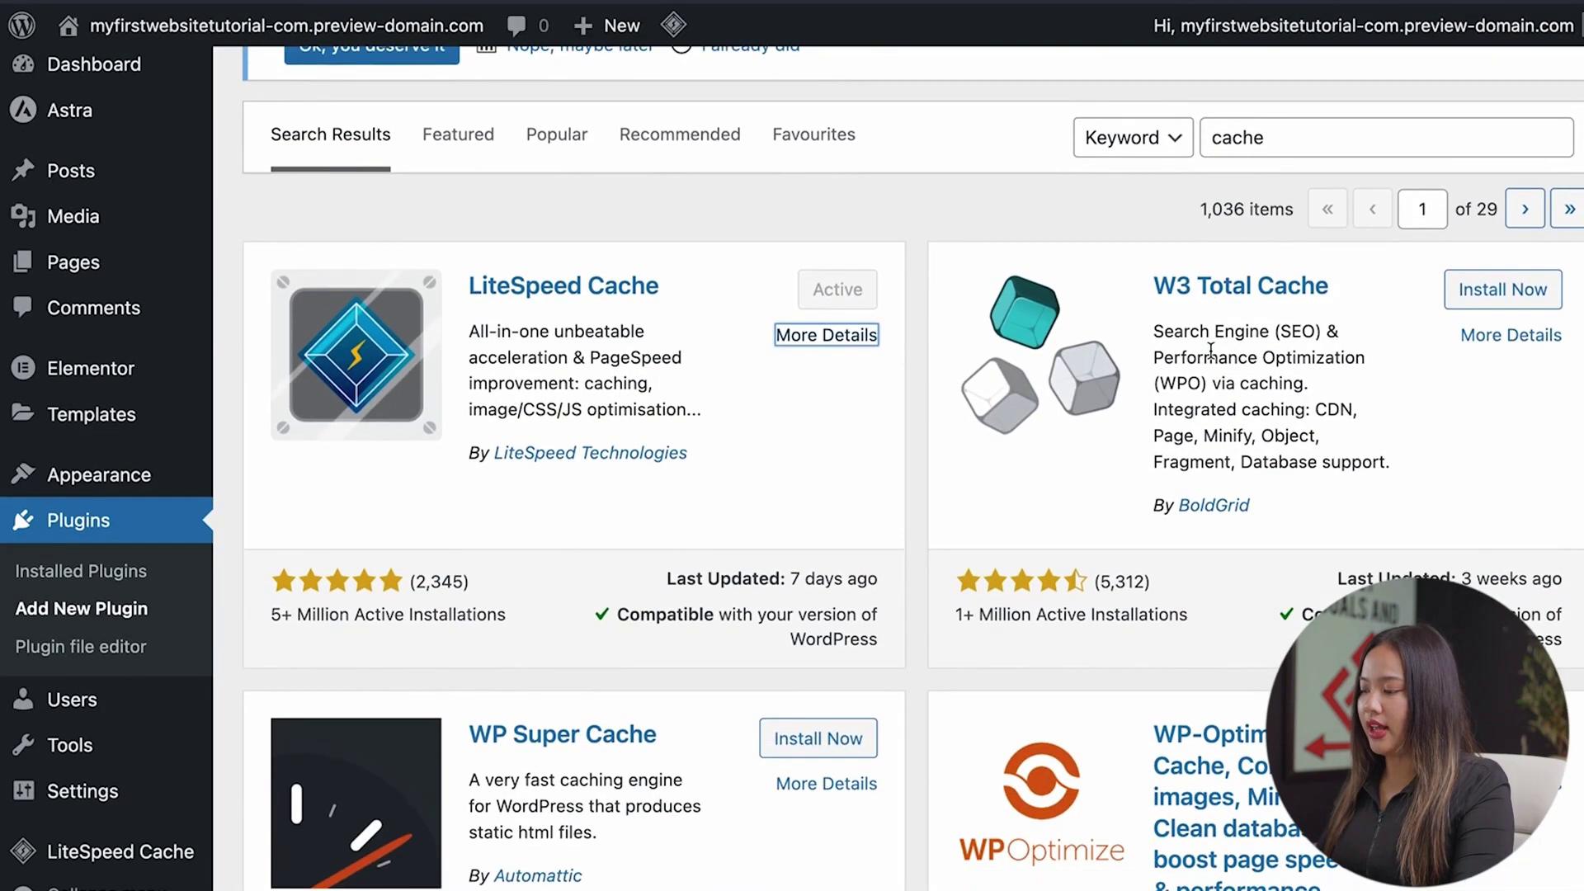
scroll(1209, 349, down, 7)
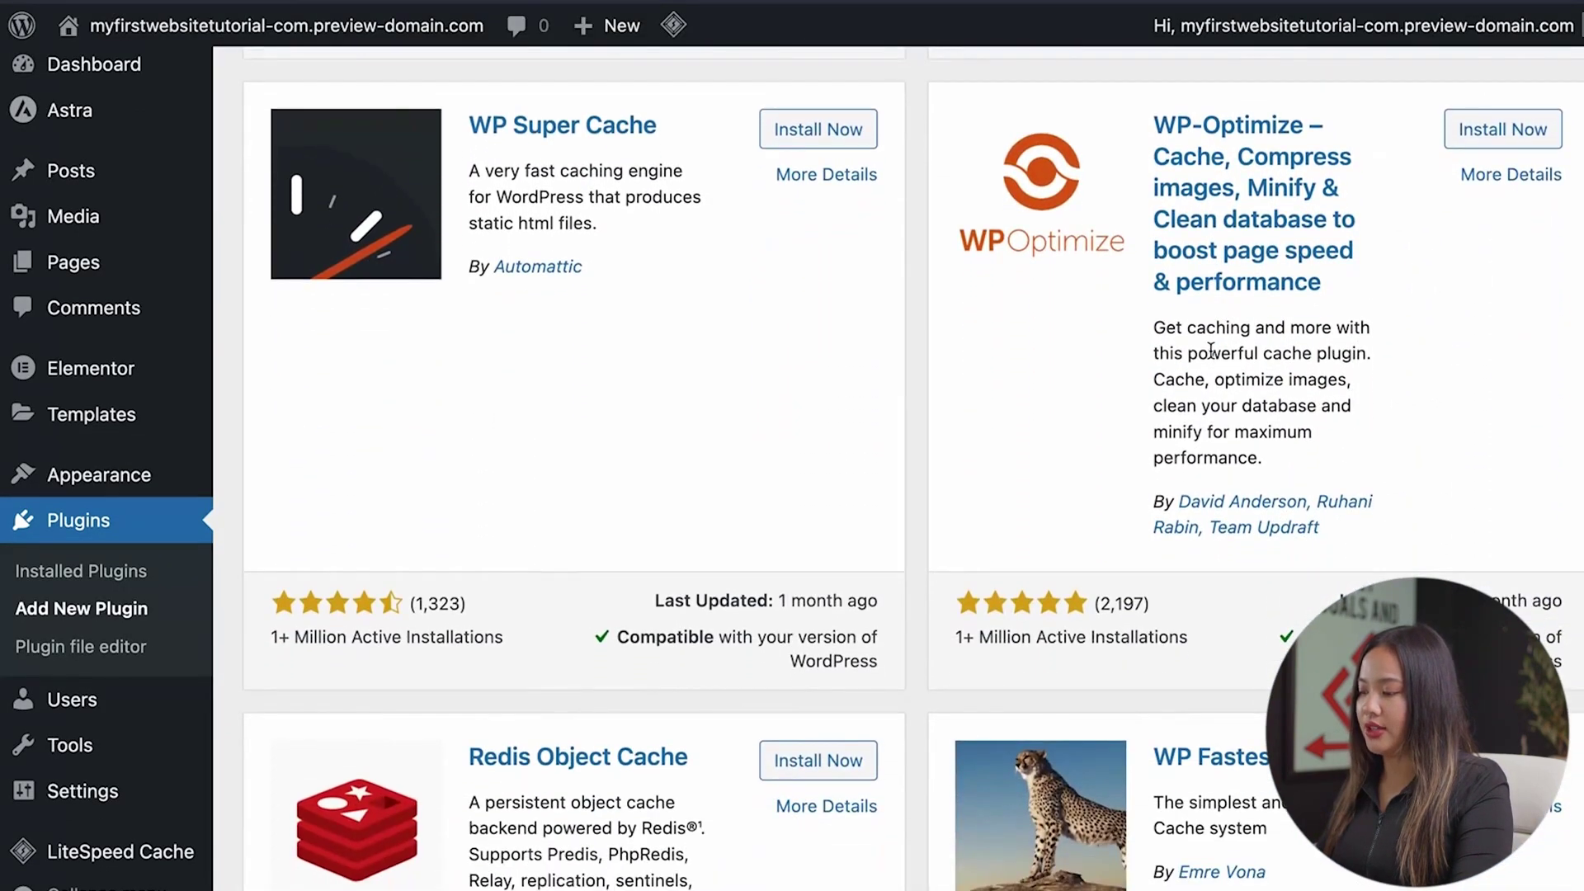
scroll(1210, 350, down, 1)
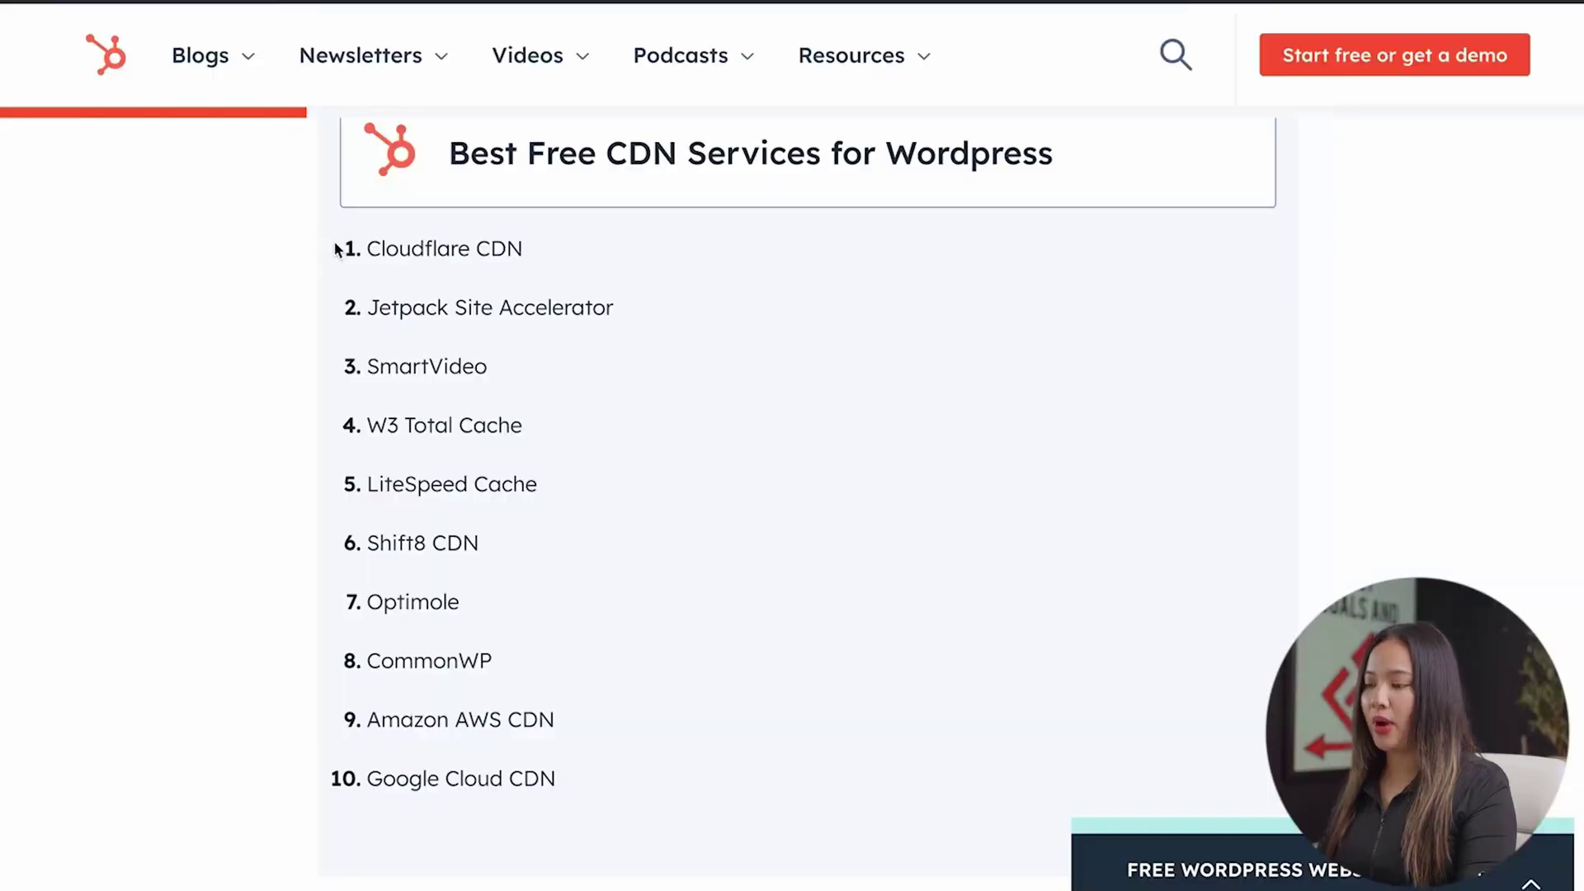
Review HubSpot's list of free CDN services for WordPress and the WordPress plugin results for "cdn"
drag(335, 249, 631, 780)
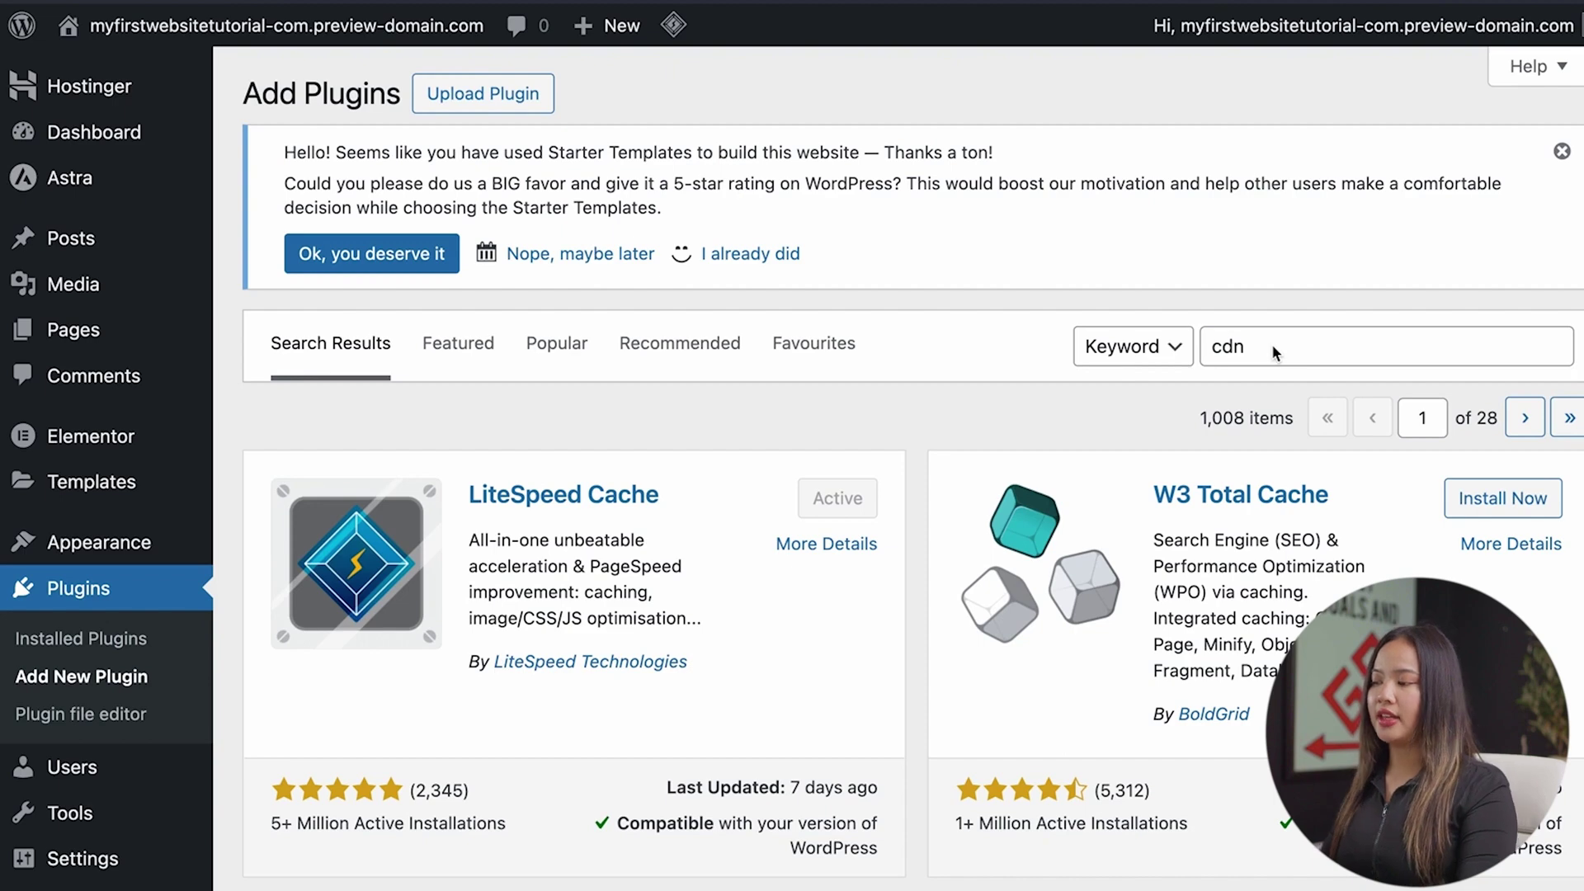
scroll(1270, 343, down, 5)
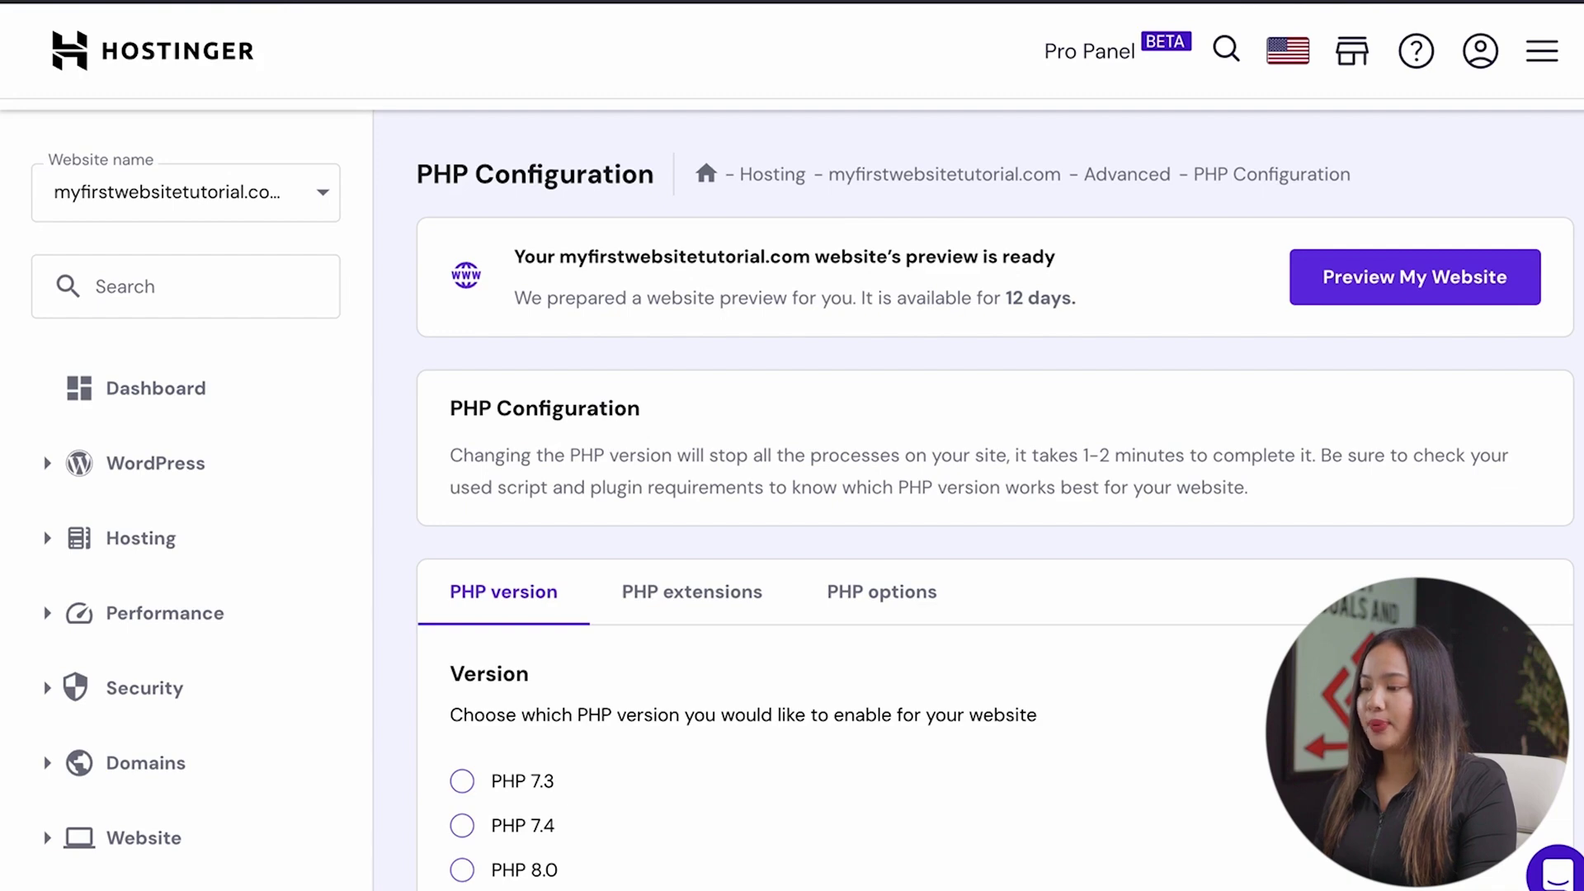
Open the phpMyAdmin list of current databases for the website in Hostinger
scroll(165, 508, down, 3)
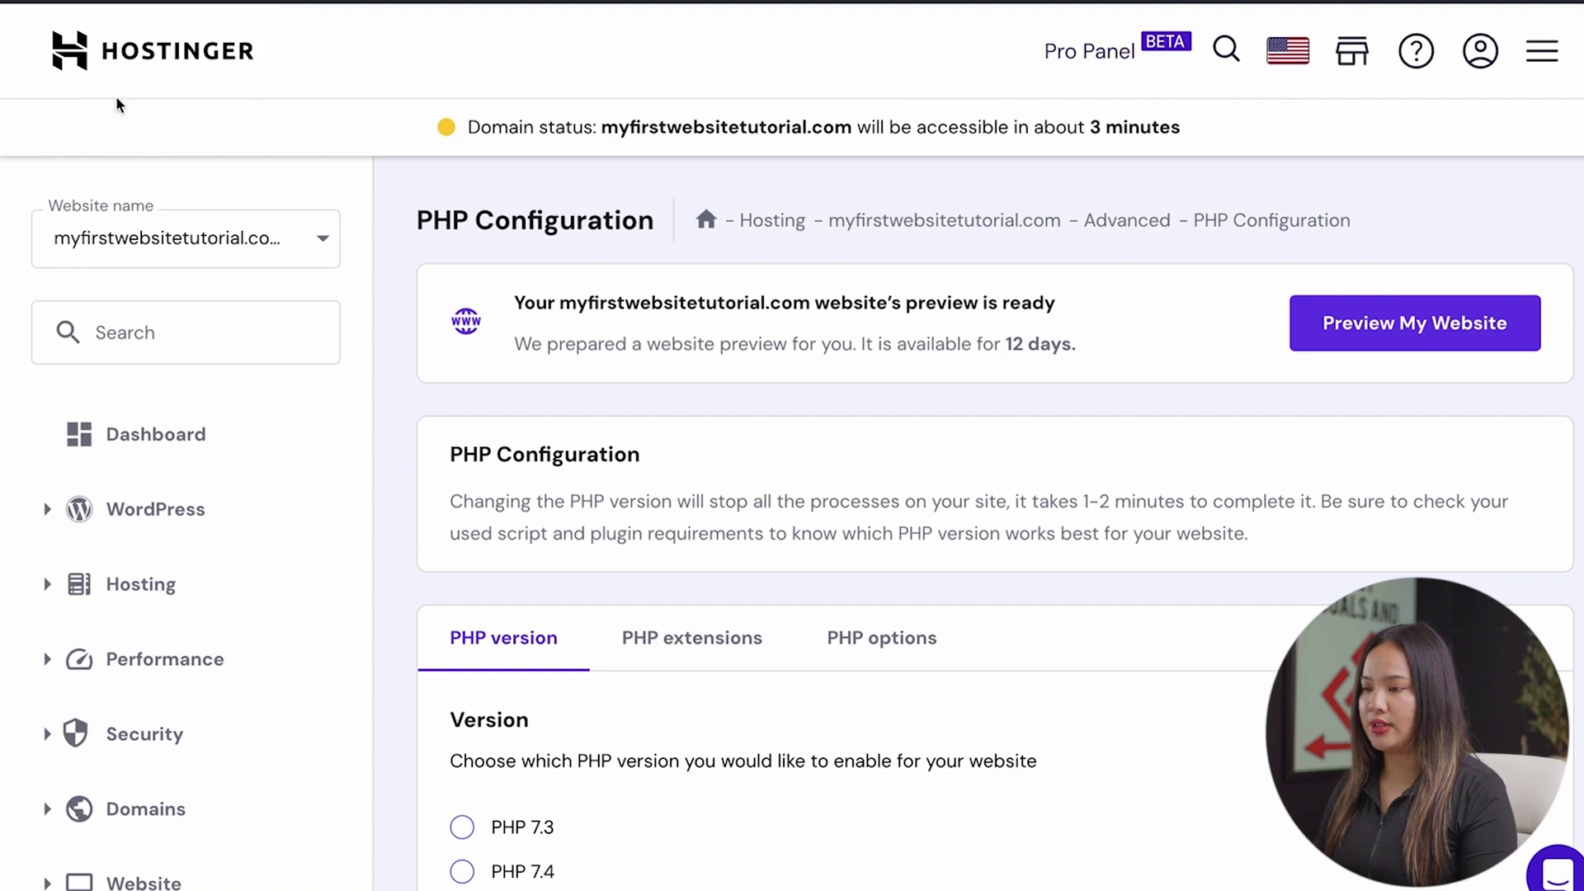
scroll(207, 248, down, 7)
click(132, 488)
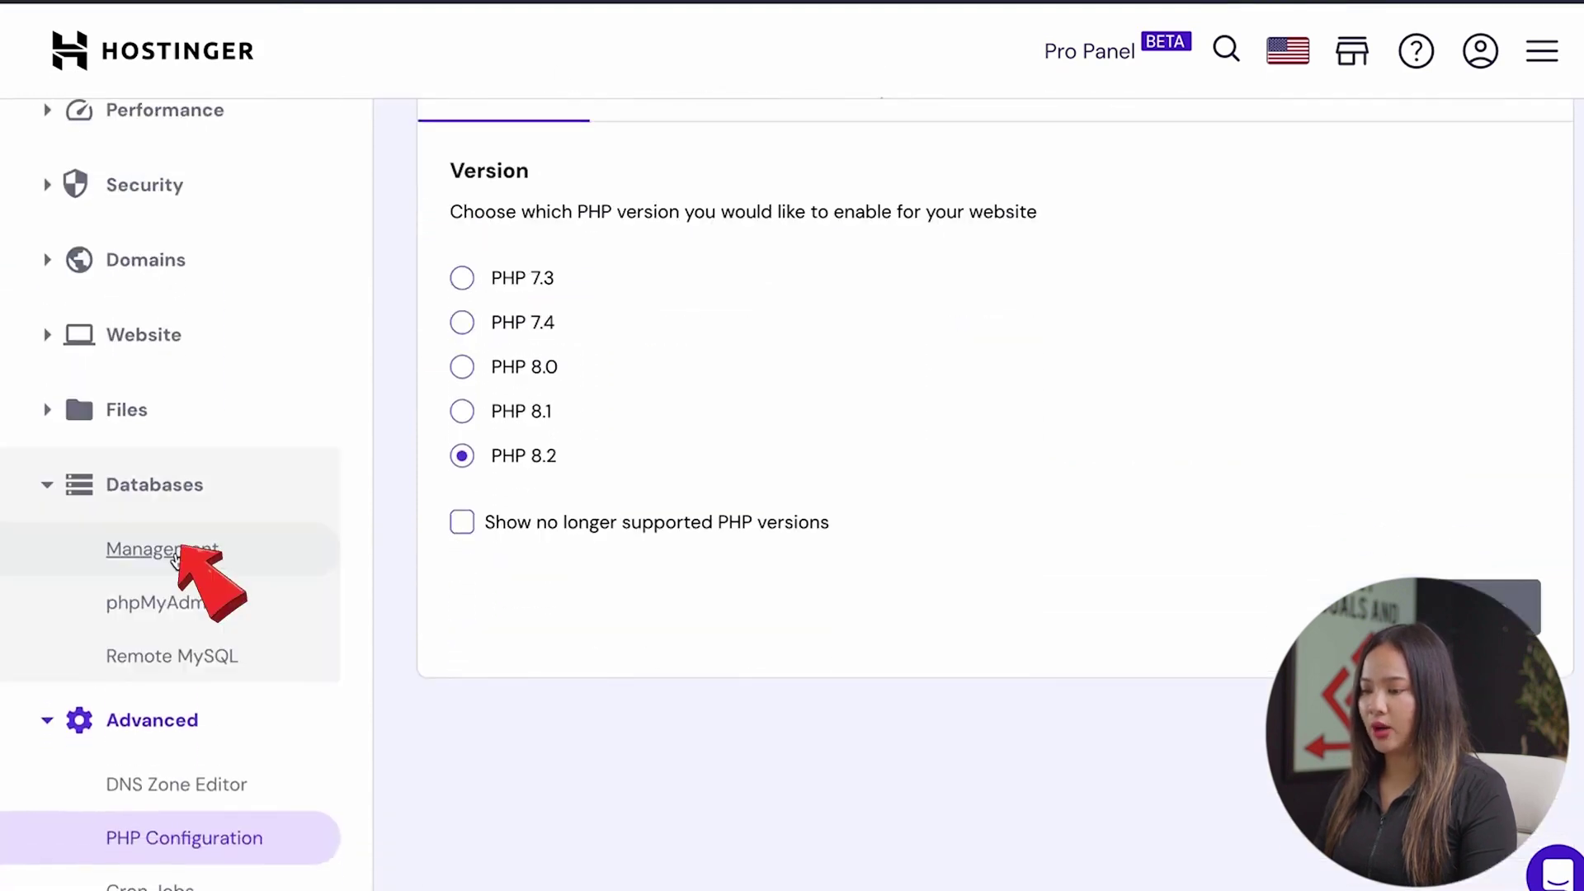
click(163, 602)
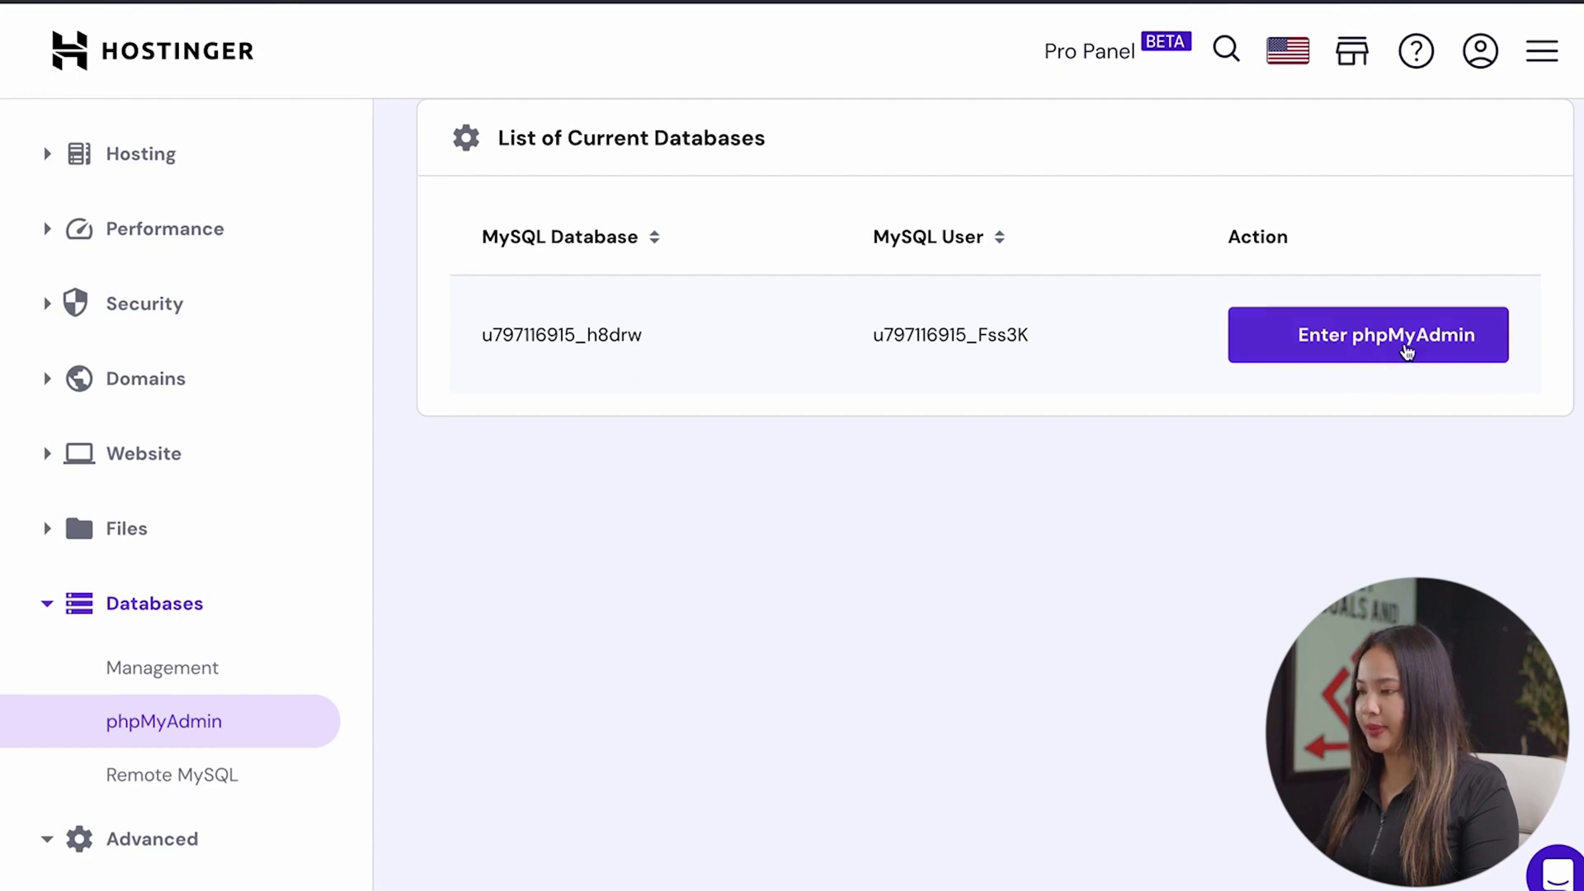
Examine the article's list of the 6 fastest web hosting providers
click(907, 30)
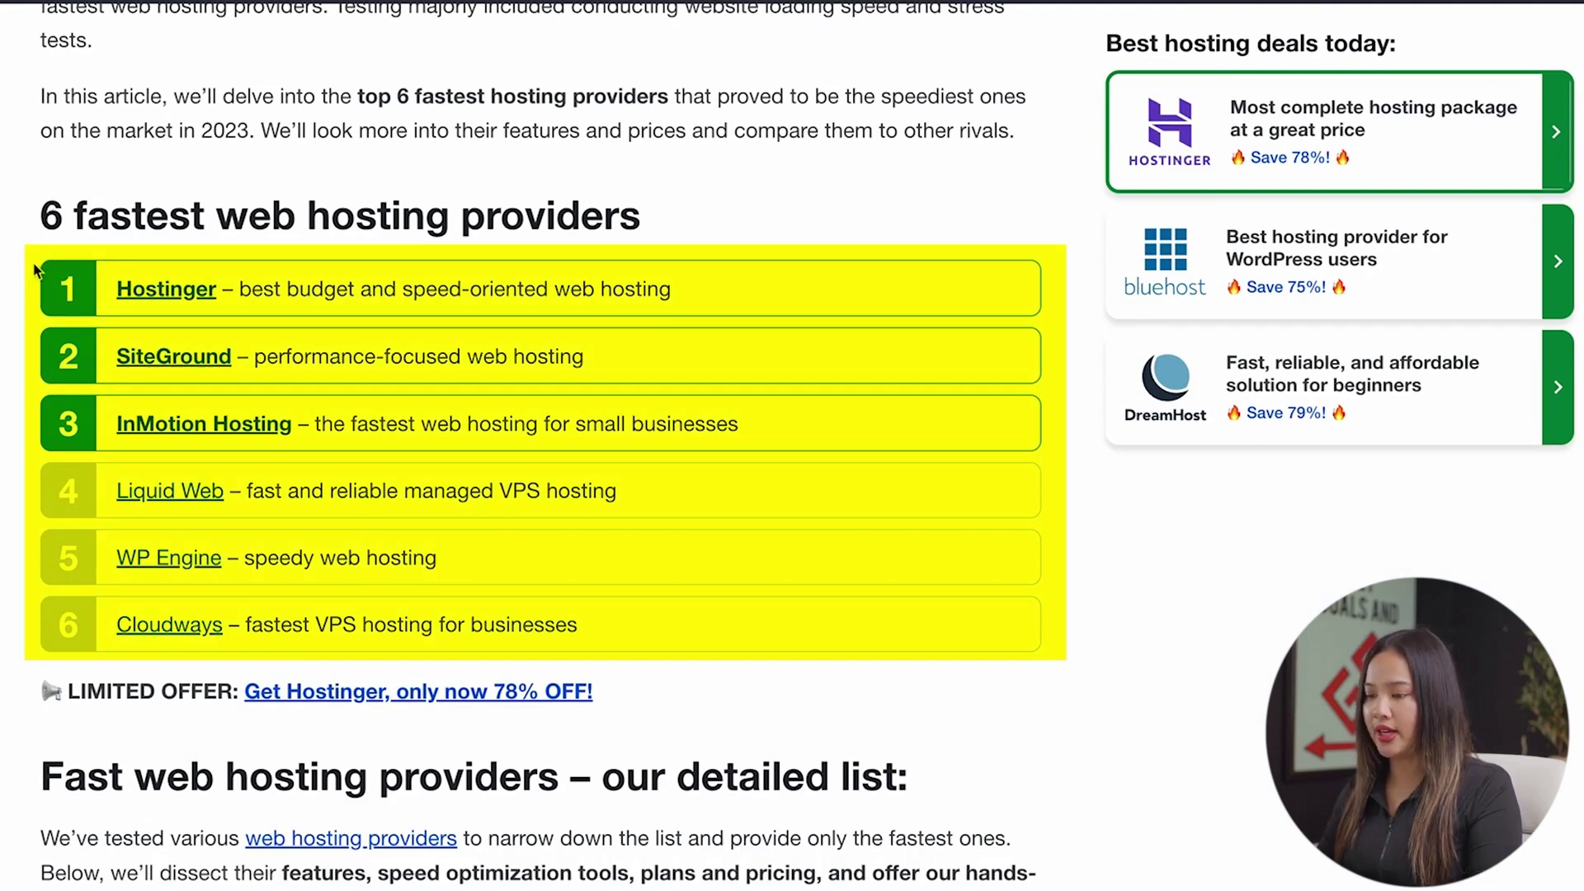
drag(35, 270, 668, 315)
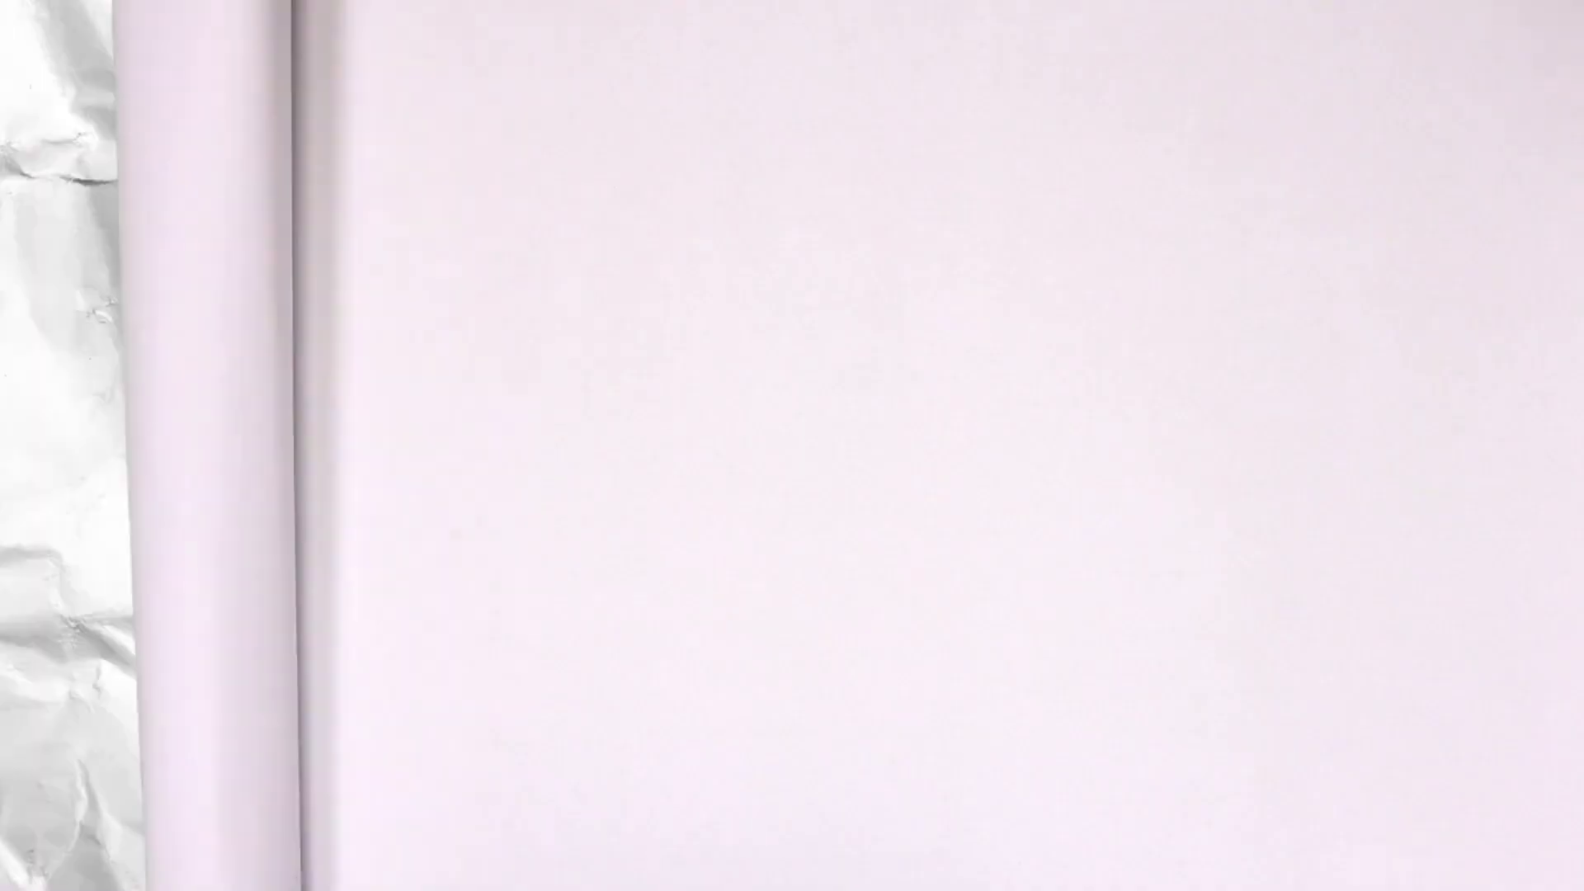